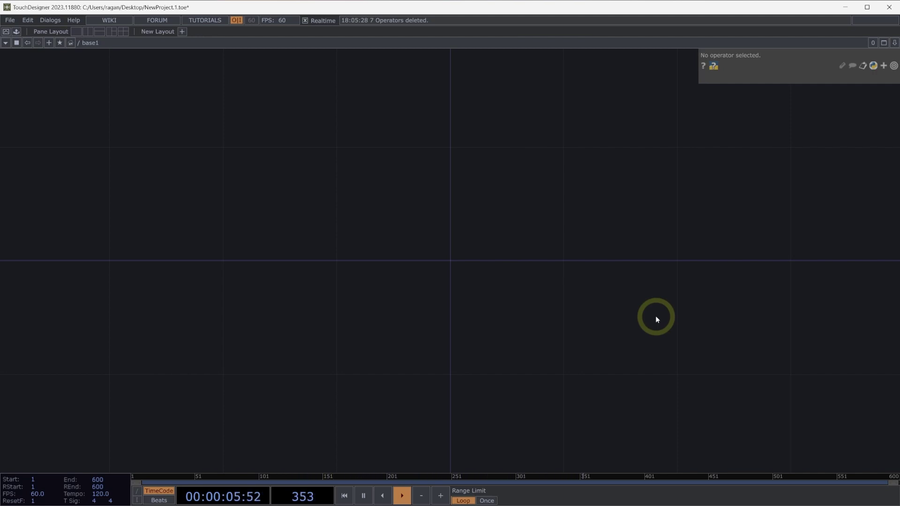
# Add an LFO CHOP, lfo1, to the base1 network
pyautogui.press('Tab')
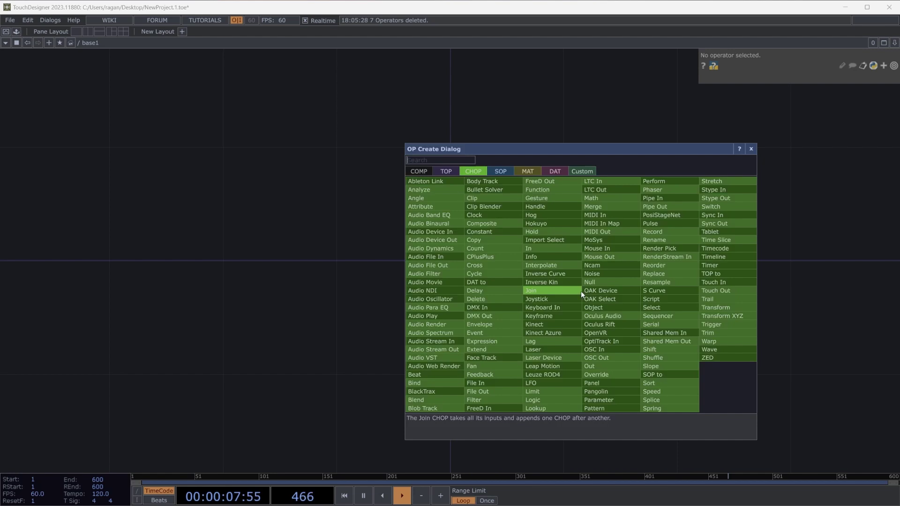
pyautogui.write('lfo')
pyautogui.press('Return')
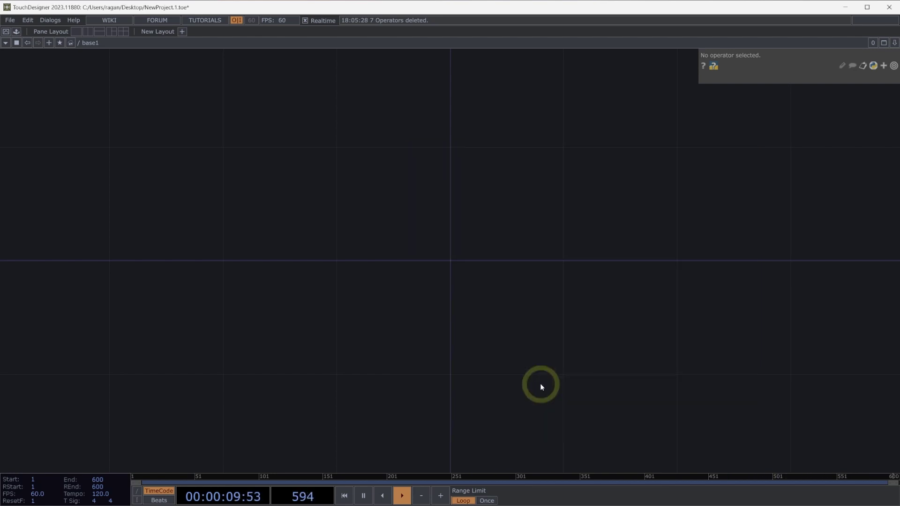
pyautogui.click(506, 307)
# Add a Pattern CHOP below lfo1 and set its Length to 60
pyautogui.press('Tab')
pyautogui.write('pat')
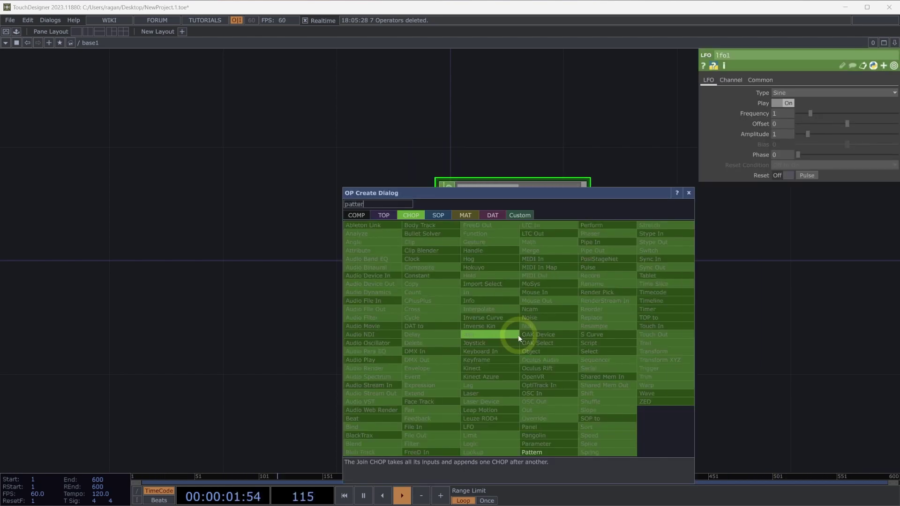
pyautogui.click(547, 450)
pyautogui.press('Escape')
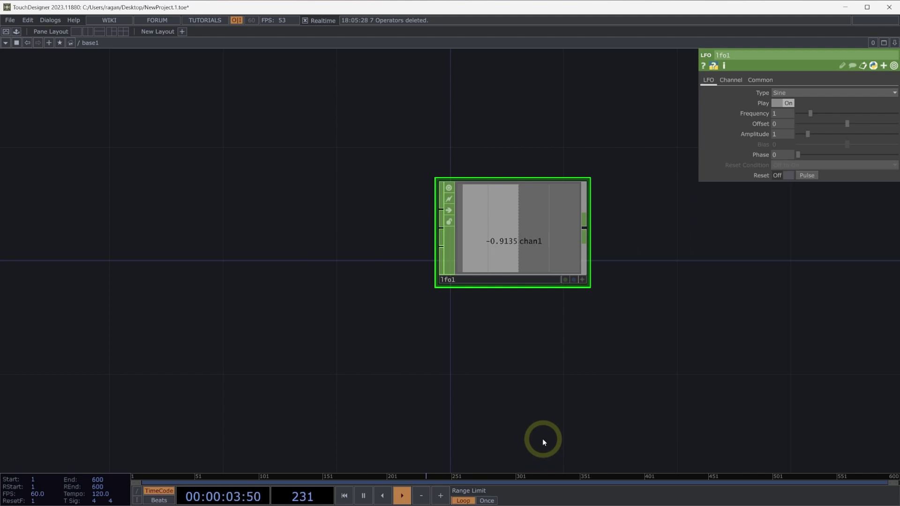
pyautogui.press('Tab')
pyautogui.write('patt')
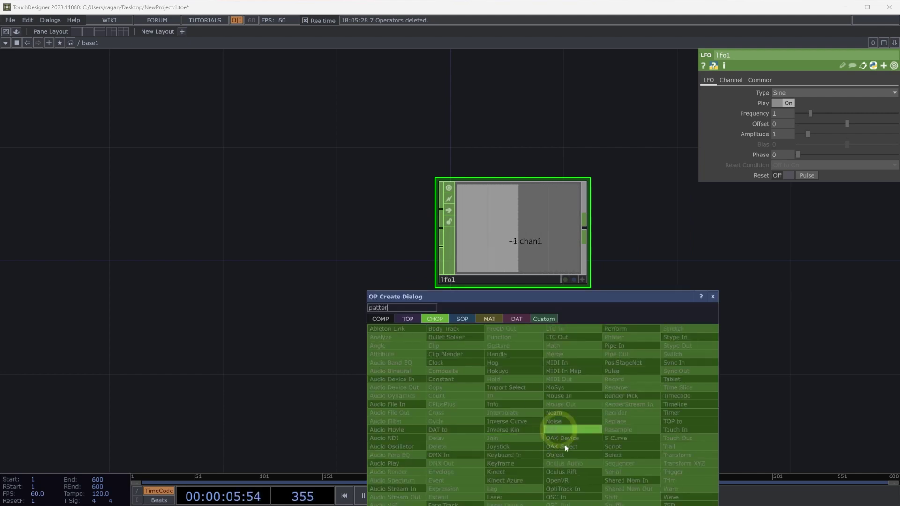
pyautogui.moveTo(562, 295); pyautogui.dragTo(371, 111)
pyautogui.write('er')
pyautogui.click(385, 364)
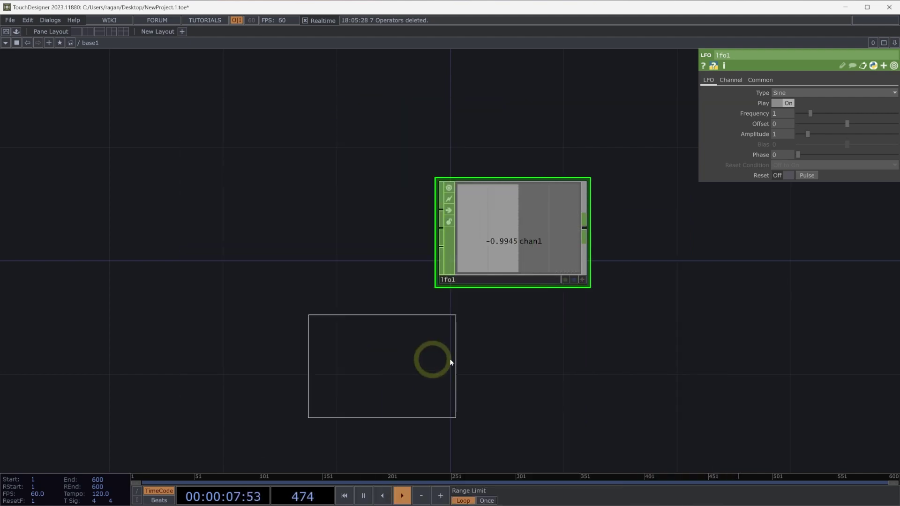
pyautogui.click(490, 358)
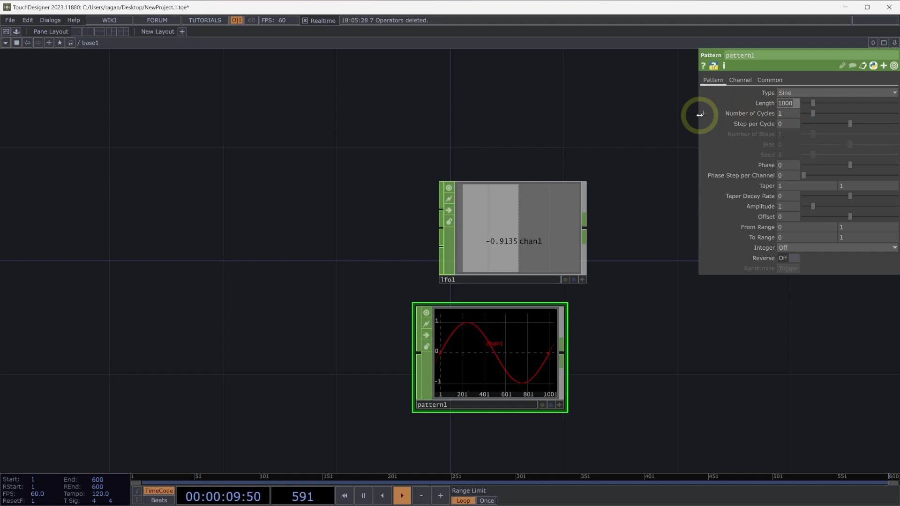
pyautogui.write('60')
pyautogui.press('Return')
# Confirm the length of 60, then move lfo1 up-left with pattern1 directly beneath it
pyautogui.press('a')
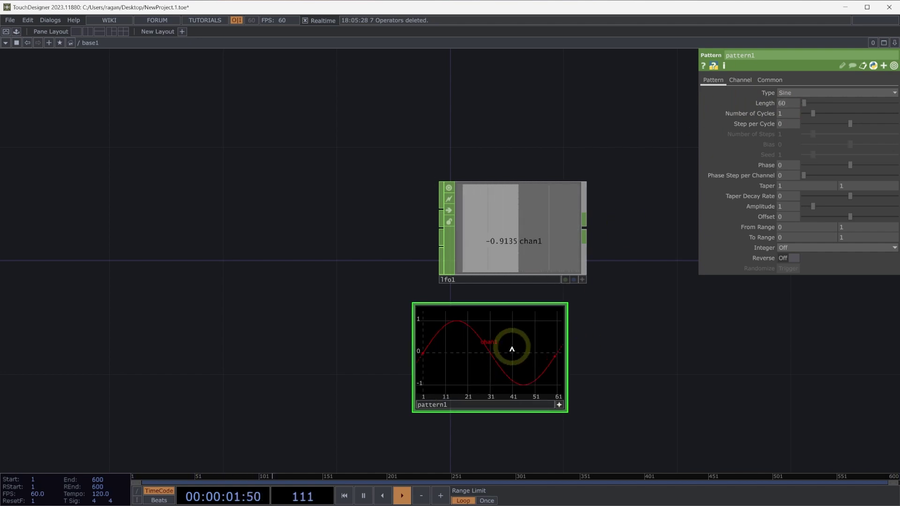
pyautogui.moveTo(538, 224); pyautogui.dragTo(431, 201)
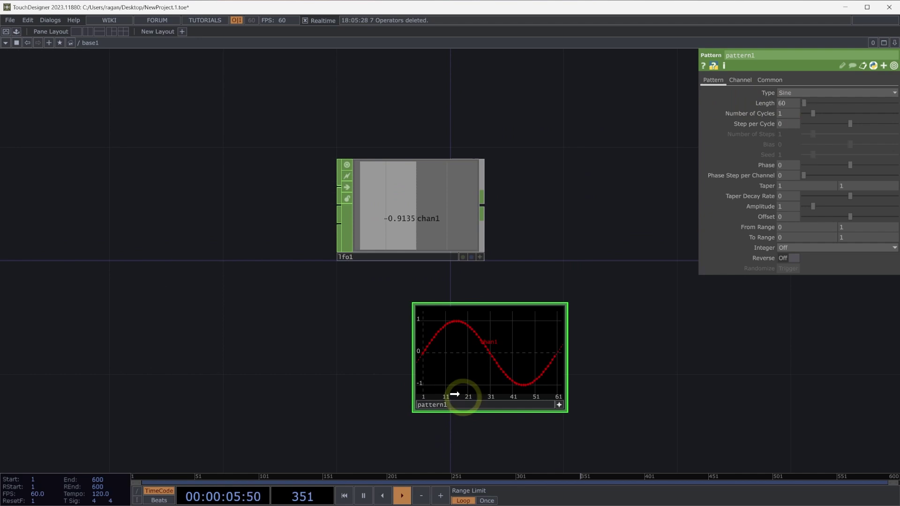
pyautogui.moveTo(459, 404); pyautogui.dragTo(381, 370)
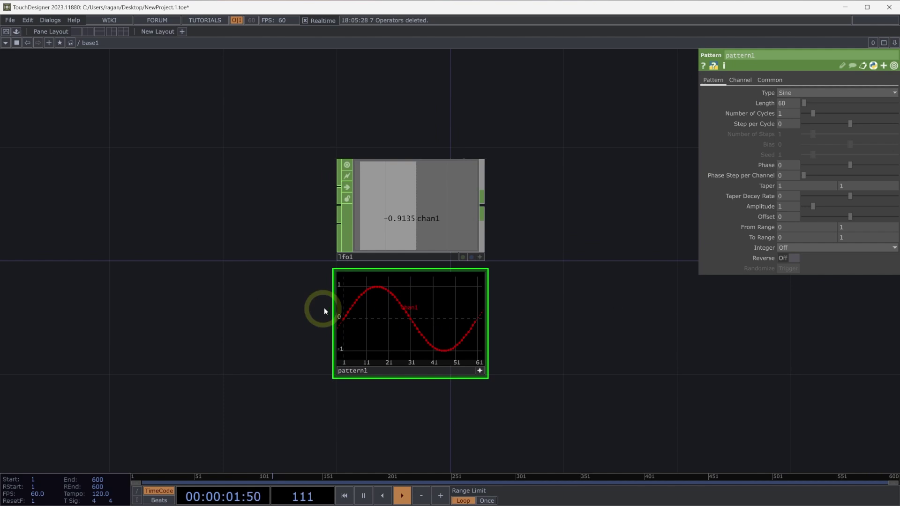
pyautogui.click(480, 371)
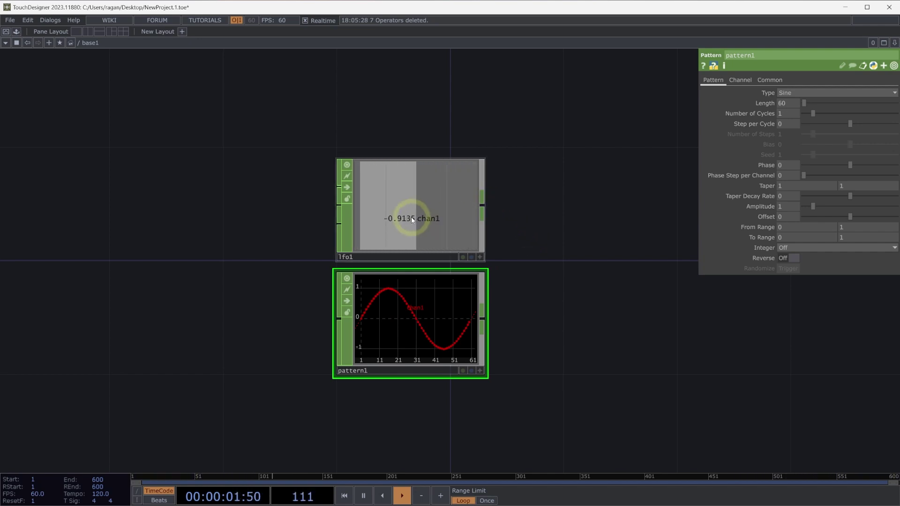
# Read lfo1's and pattern1's info popups, then move pattern1 aside and pan the network left
pyautogui.middleClick(435, 192)
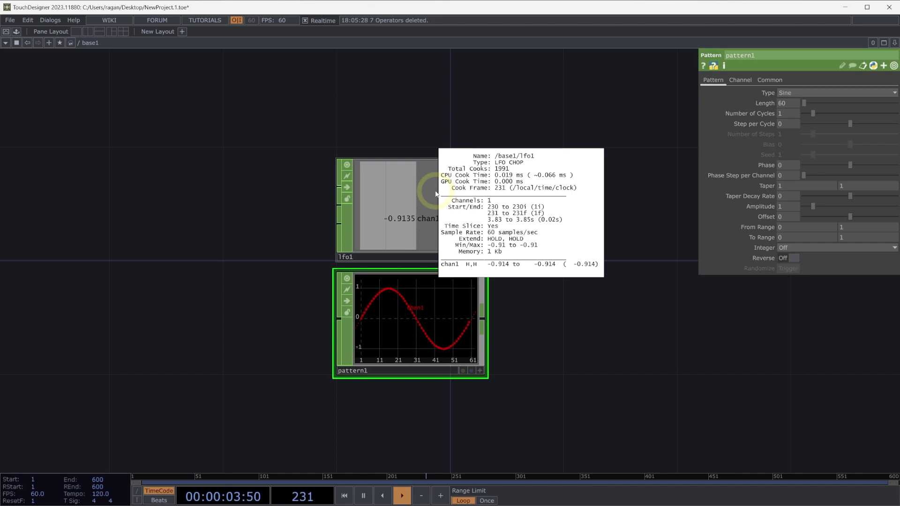
pyautogui.moveTo(538, 209); pyautogui.dragTo(437, 216, button='middle')
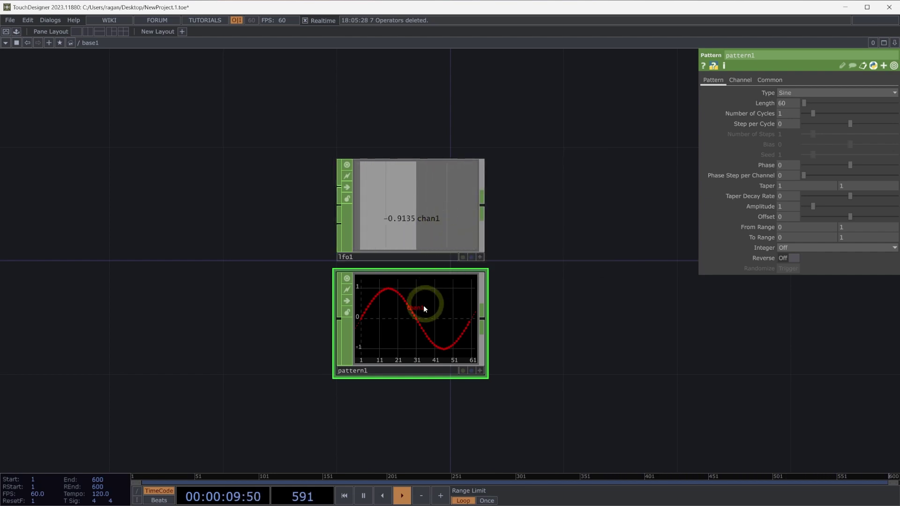
pyautogui.moveTo(423, 305); pyautogui.dragTo(528, 251, button='middle')
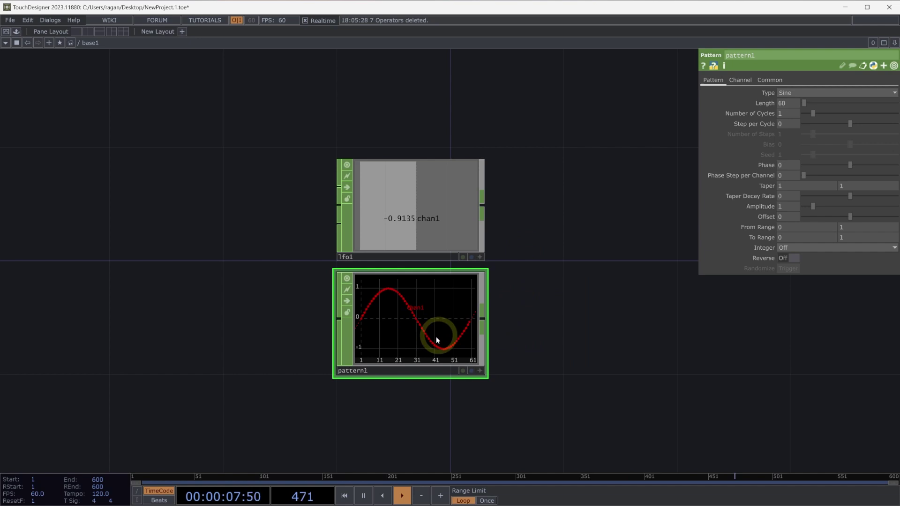
pyautogui.moveTo(442, 328); pyautogui.dragTo(203, 331)
pyautogui.moveTo(527, 232); pyautogui.dragTo(294, 226)
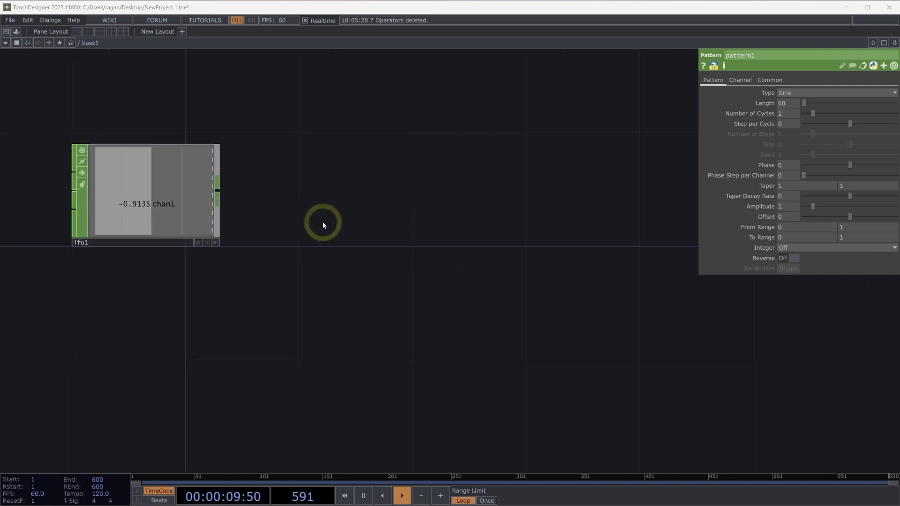
# Add a Count CHOP, count1, right of lfo1 and wire lfo1 into it
pyautogui.press('Tab')
pyautogui.write('coun')
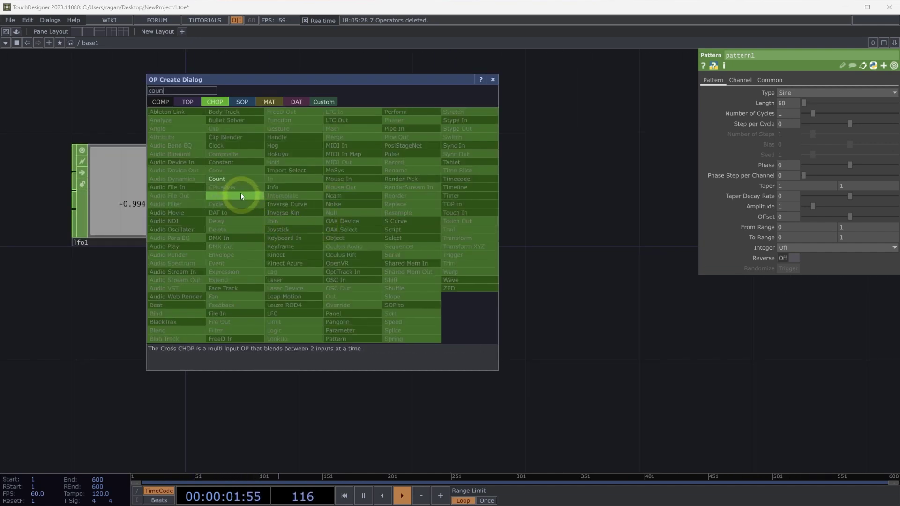
pyautogui.click(231, 179)
pyautogui.click(368, 196)
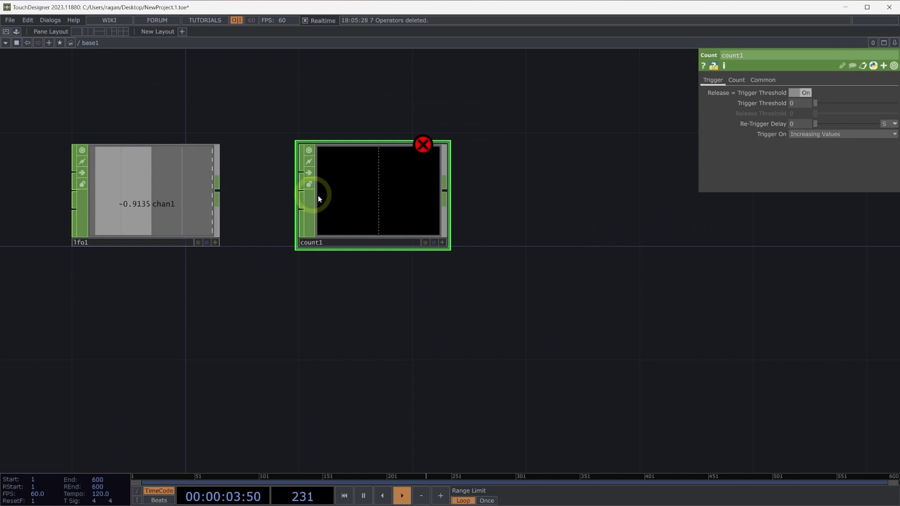
pyautogui.moveTo(219, 192); pyautogui.dragTo(302, 173)
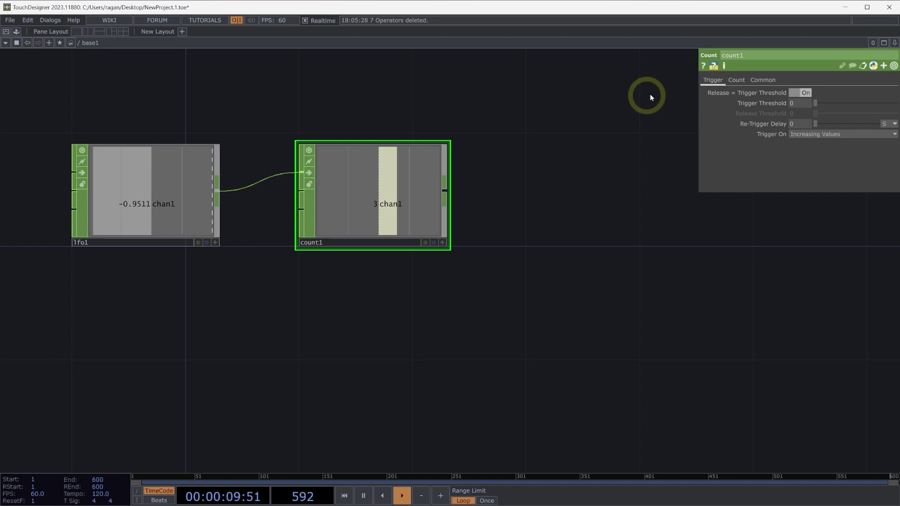
# Set count1's Off to On behaviour to Increase Count
pyautogui.click(736, 79)
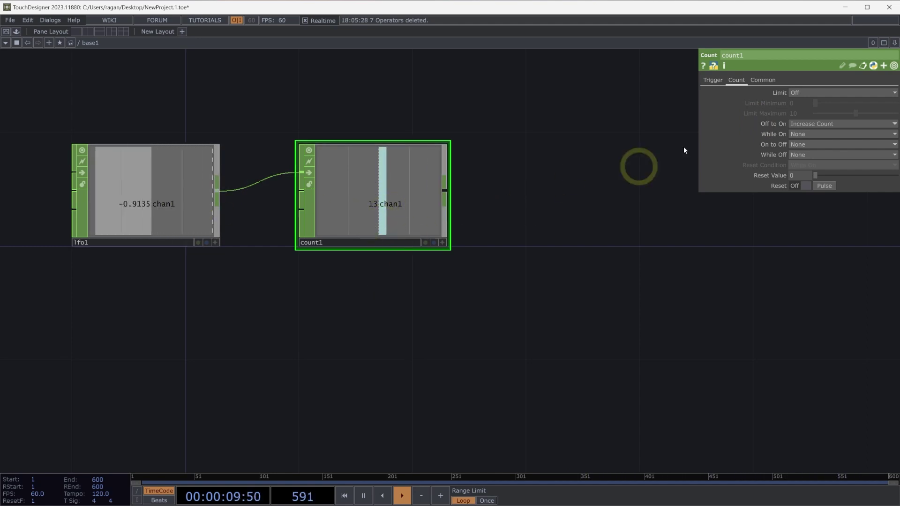
pyautogui.click(813, 124)
pyautogui.click(812, 152)
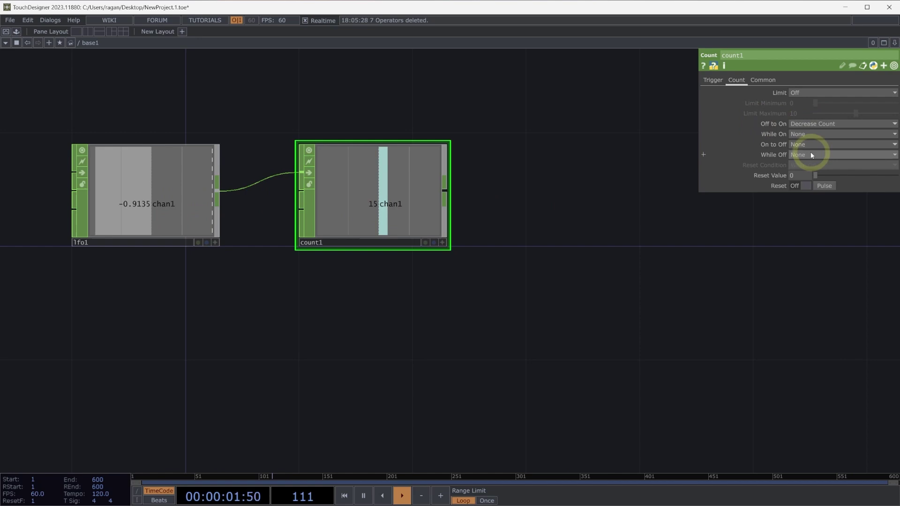
pyautogui.click(836, 122)
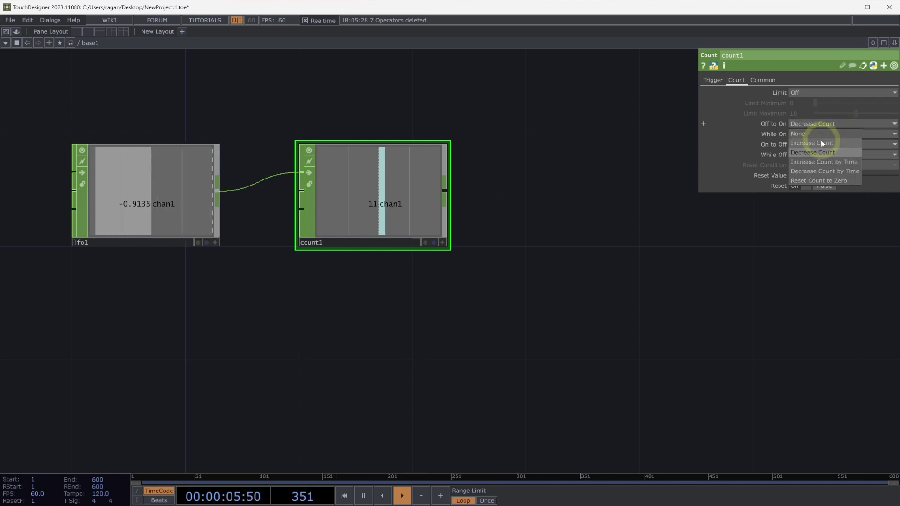
pyautogui.click(821, 142)
# Add a Constant CHOP under lfo1 with a channel named increment set to 15
pyautogui.press('Tab')
pyautogui.write('cons')
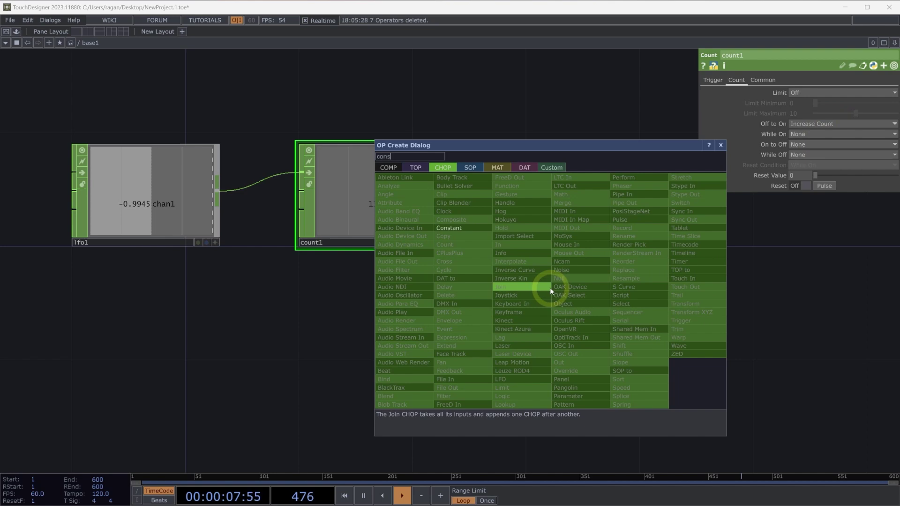
pyautogui.click(458, 228)
pyautogui.click(357, 323)
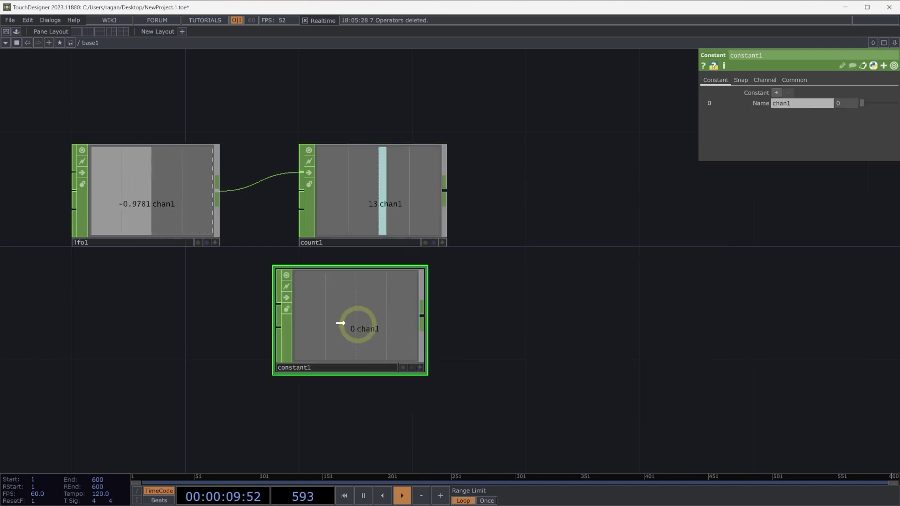
pyautogui.moveTo(364, 326); pyautogui.dragTo(176, 319)
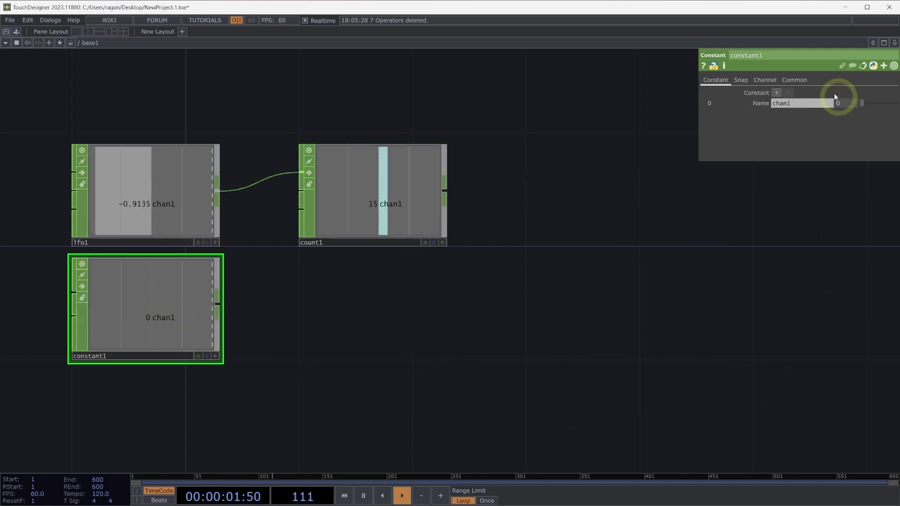
pyautogui.write('increment')
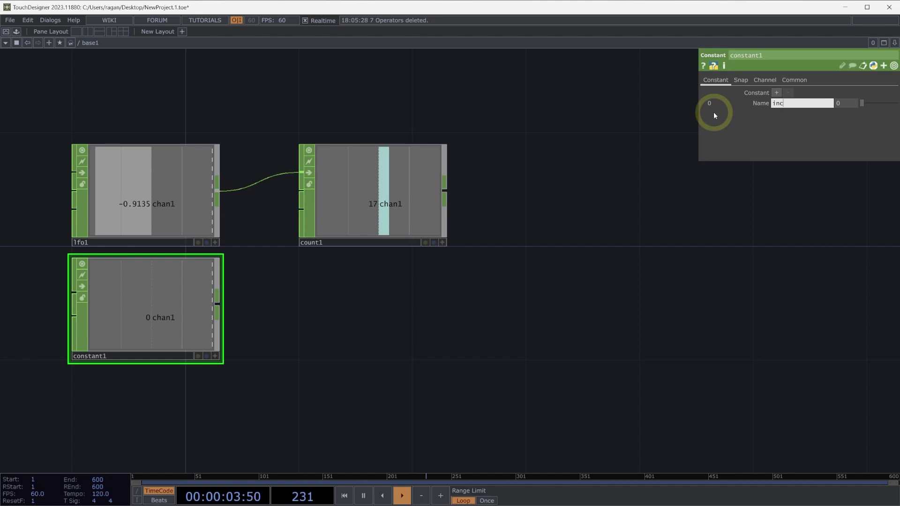
pyautogui.press('Return')
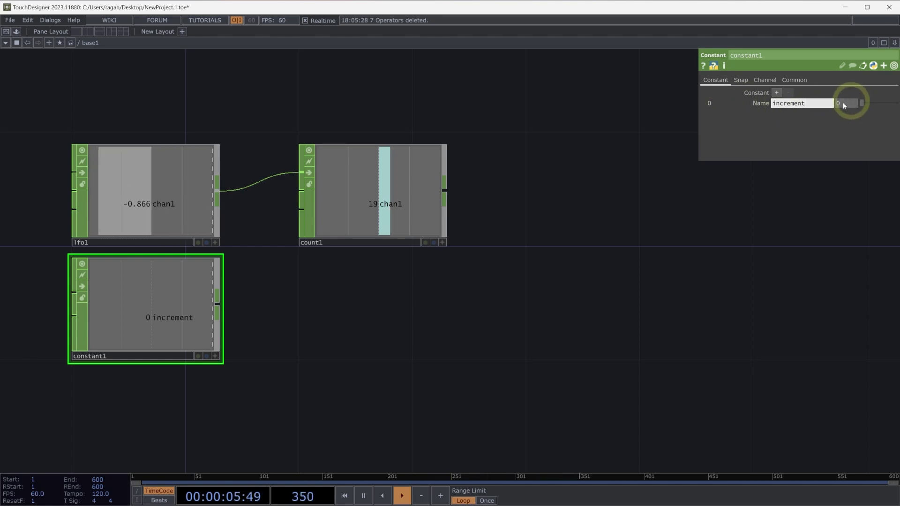
pyautogui.write('15')
pyautogui.press('Return')
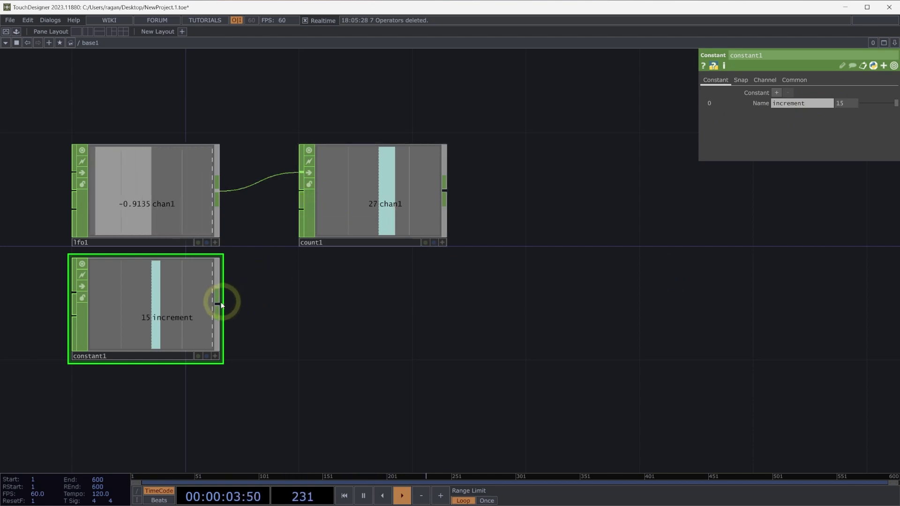
# Wire constant1 into count1's second input and reset the count
pyautogui.moveTo(222, 305); pyautogui.dragTo(254, 260)
pyautogui.moveTo(293, 213); pyautogui.dragTo(301, 213)
pyautogui.click(372, 200)
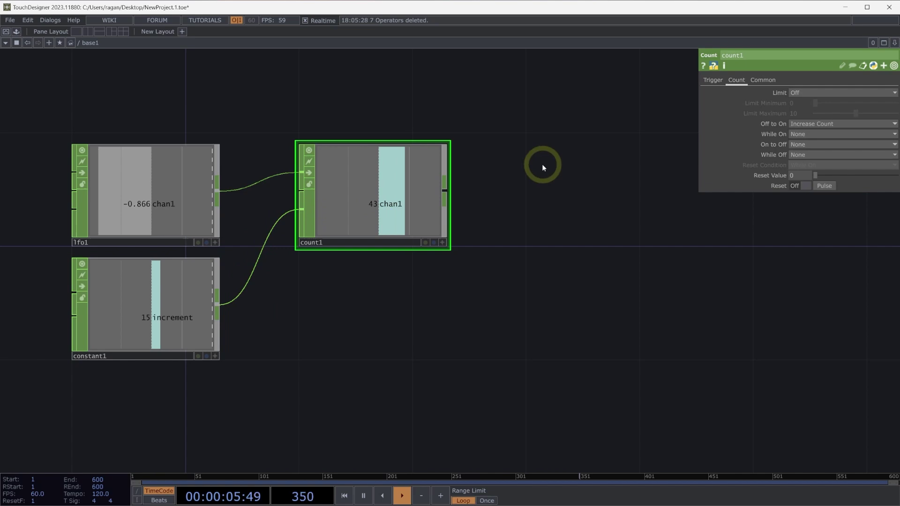
pyautogui.click(823, 186)
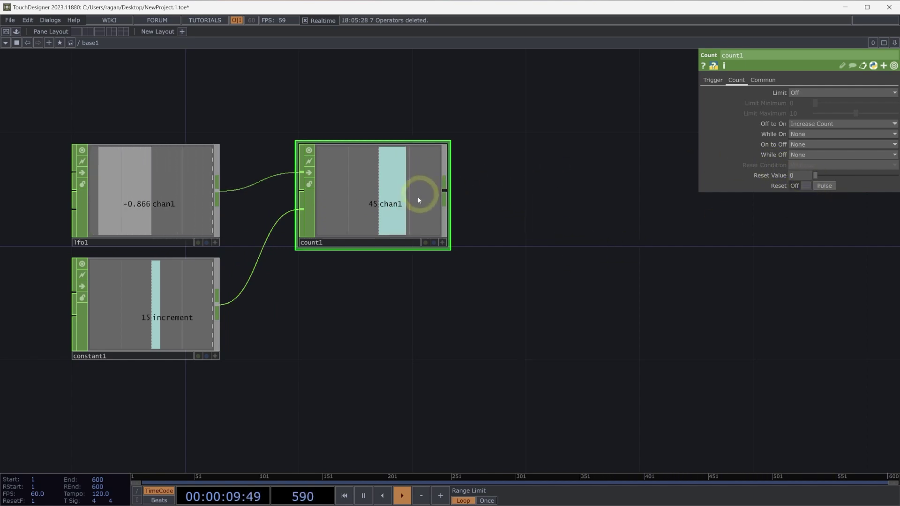
pyautogui.click(448, 193)
# Add a Null CHOP, null1, after count1
pyautogui.write('nul')
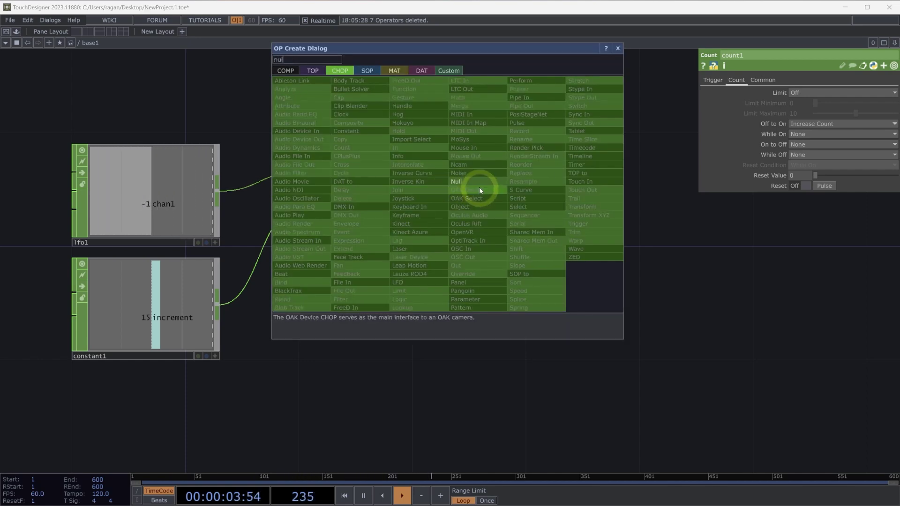
pyautogui.click(474, 181)
pyautogui.click(606, 218)
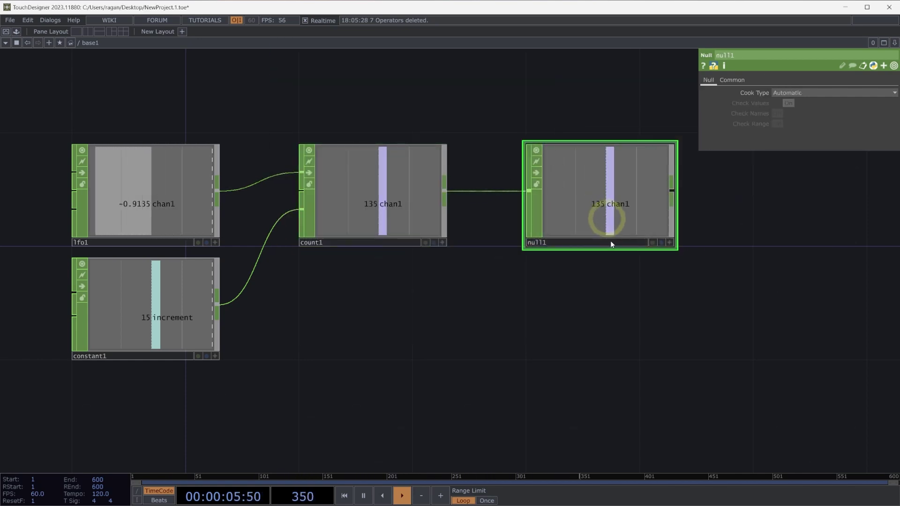
# Add a Circle TOP under null1 as a polygon with 6 sides
pyautogui.press('Tab')
pyautogui.write('cir')
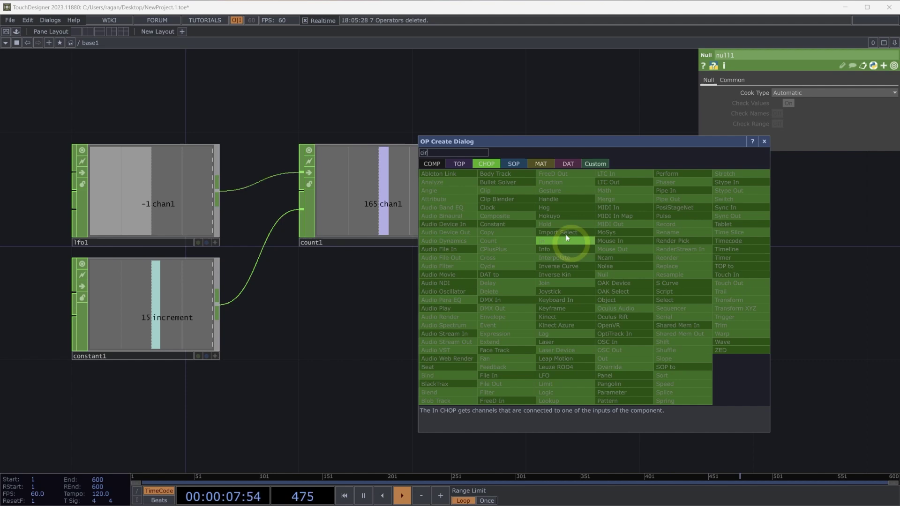
pyautogui.click(461, 166)
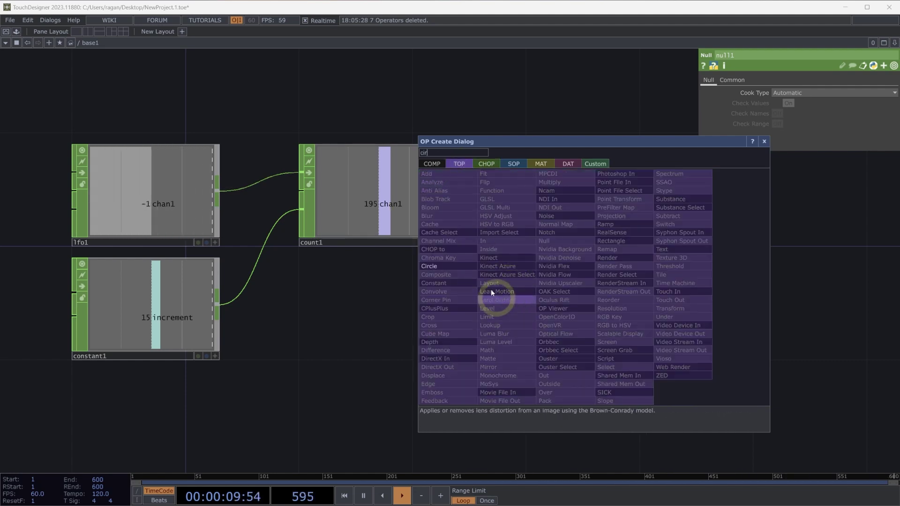
pyautogui.click(442, 261)
pyautogui.click(596, 342)
pyautogui.moveTo(596, 342); pyautogui.dragTo(597, 319)
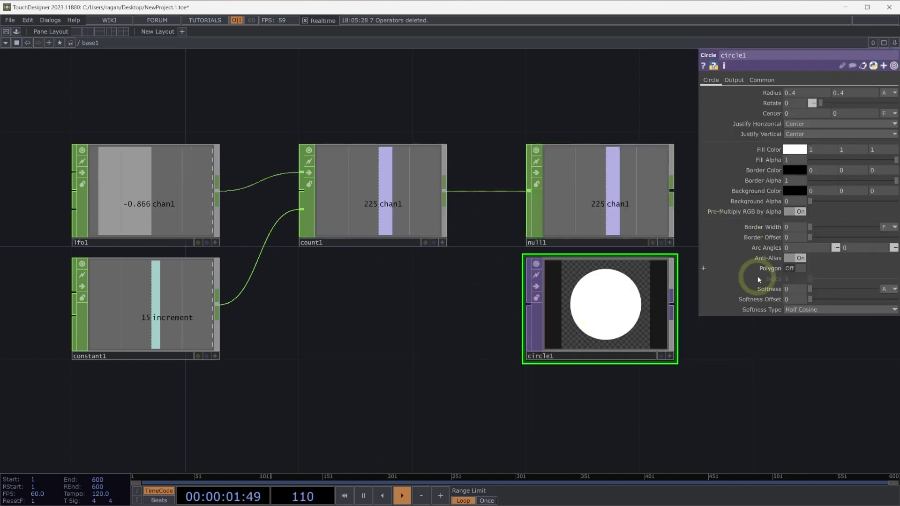
pyautogui.click(795, 268)
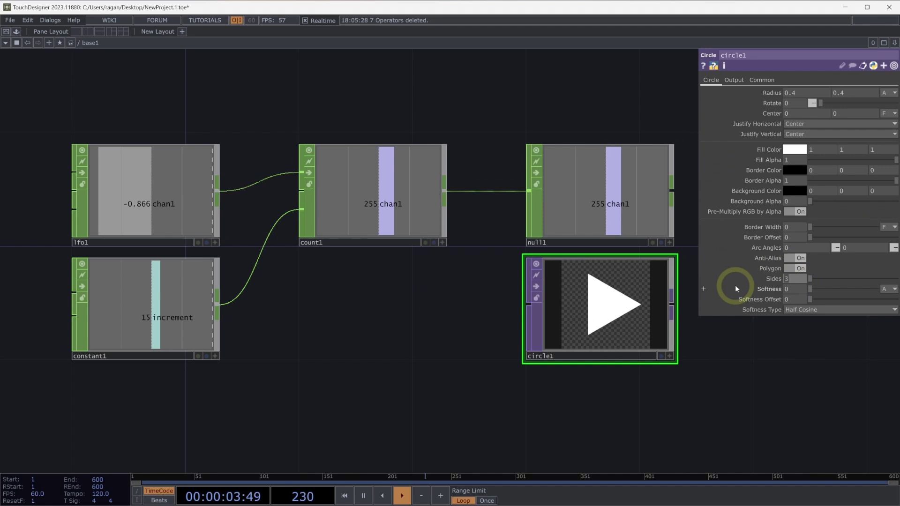
pyautogui.press('BackSpace')
pyautogui.write('6')
pyautogui.press('Return')
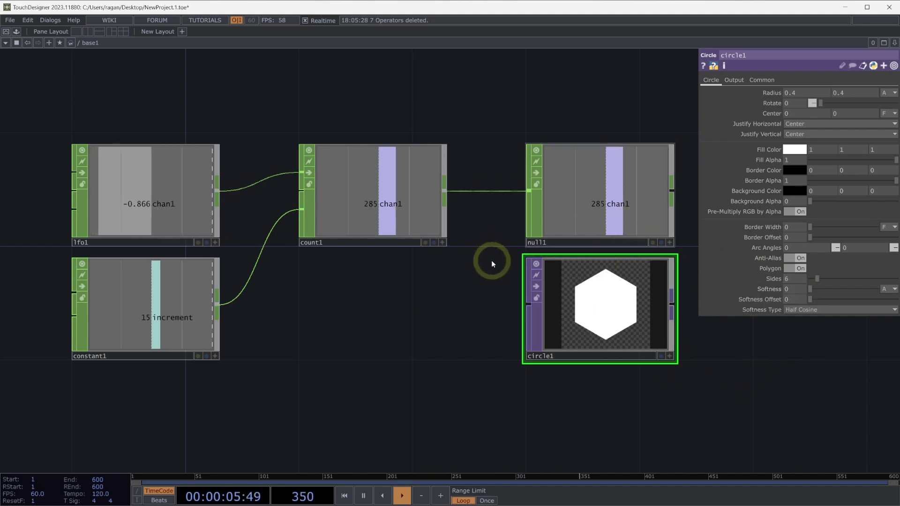
# Drag null1's chan1 onto circle1's Rotate parameter
pyautogui.moveTo(453, 273); pyautogui.dragTo(437, 271)
pyautogui.click(652, 241)
pyautogui.moveTo(598, 203); pyautogui.dragTo(807, 116)
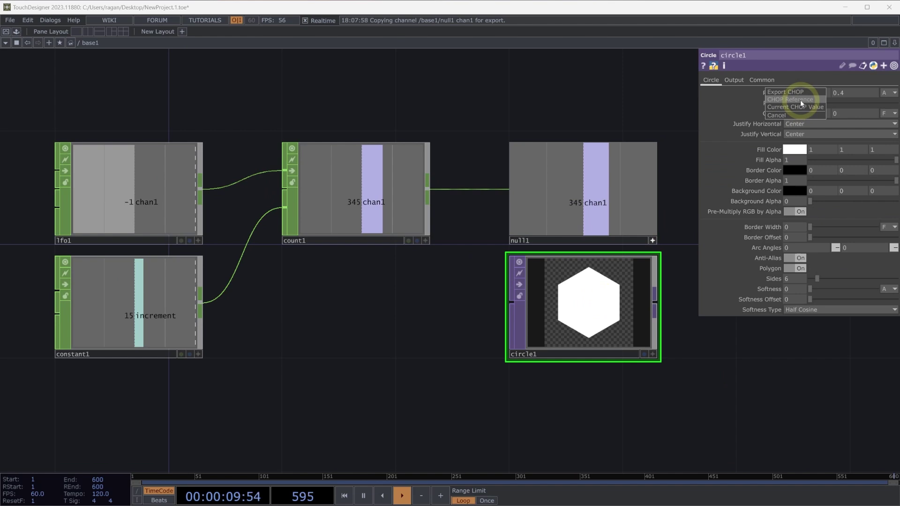
# Reference null1's channel in circle1's Rotate and change constant1's increment to -15
pyautogui.click(800, 100)
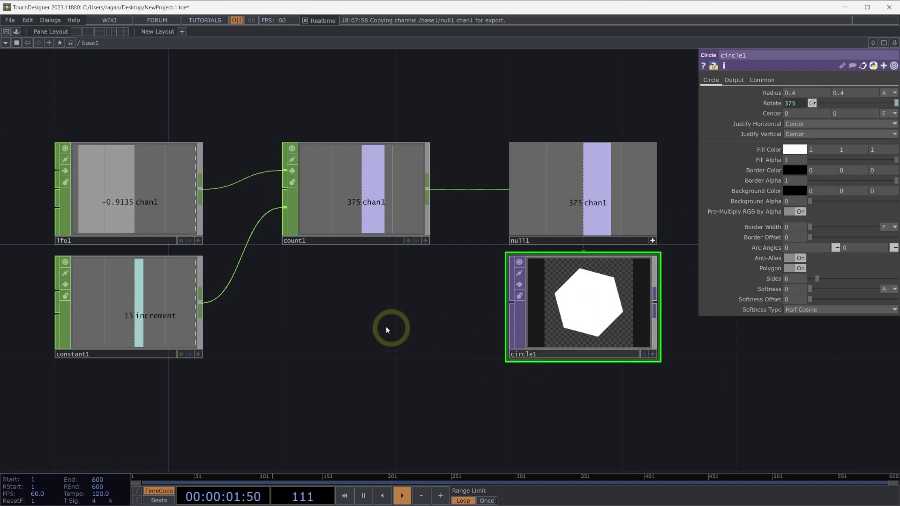
pyautogui.click(139, 328)
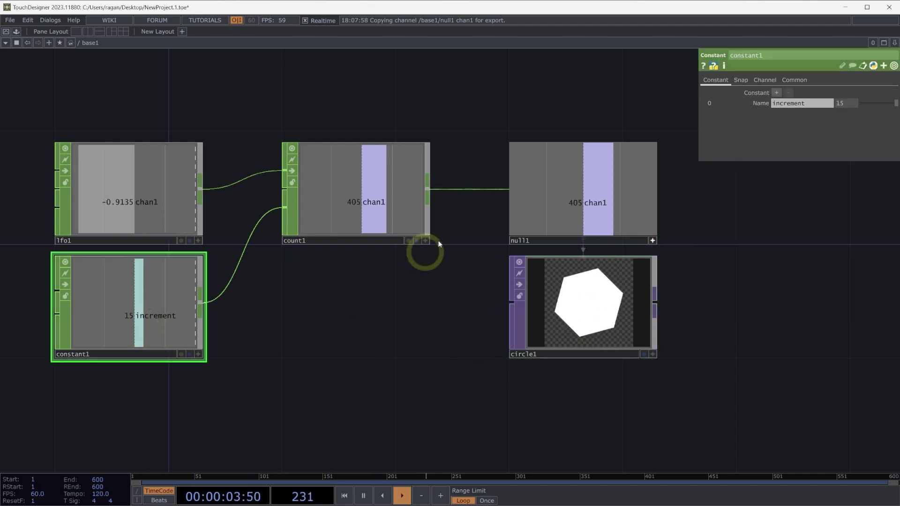
pyautogui.write('-')
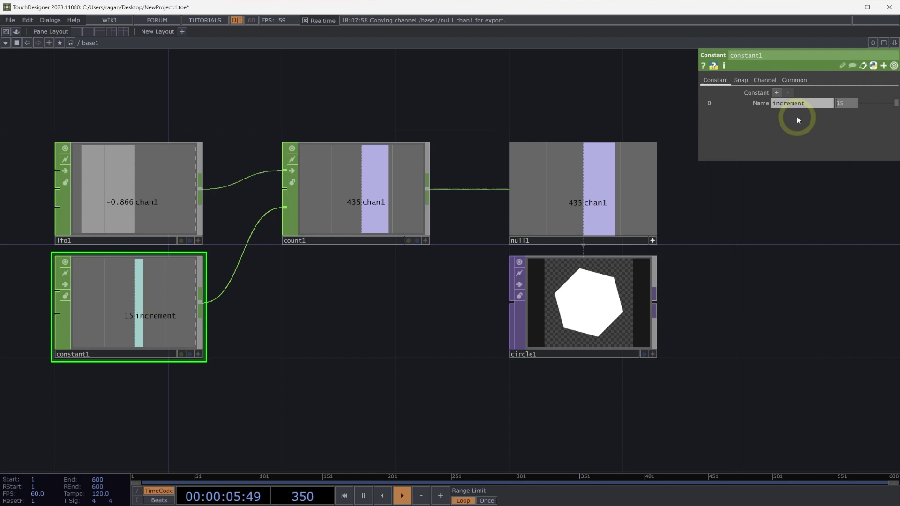
pyautogui.press('Return')
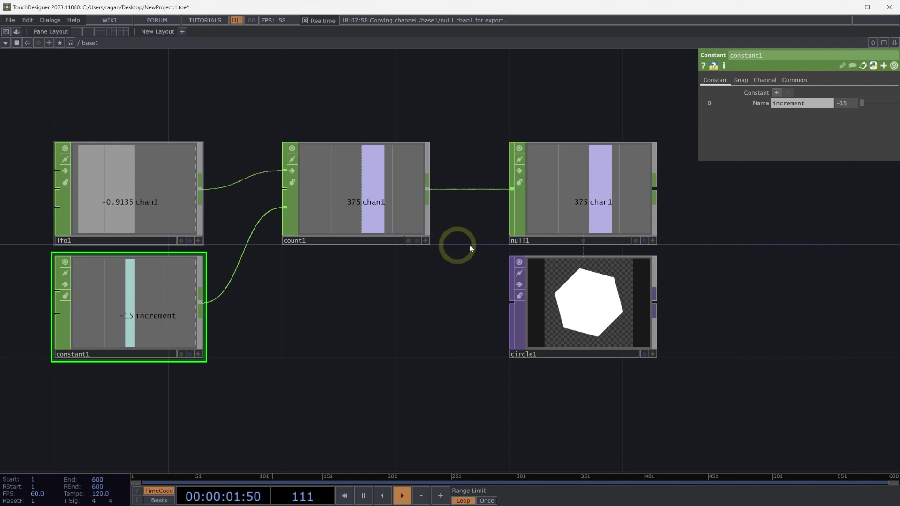
pyautogui.moveTo(783, 338); pyautogui.dragTo(379, 225)
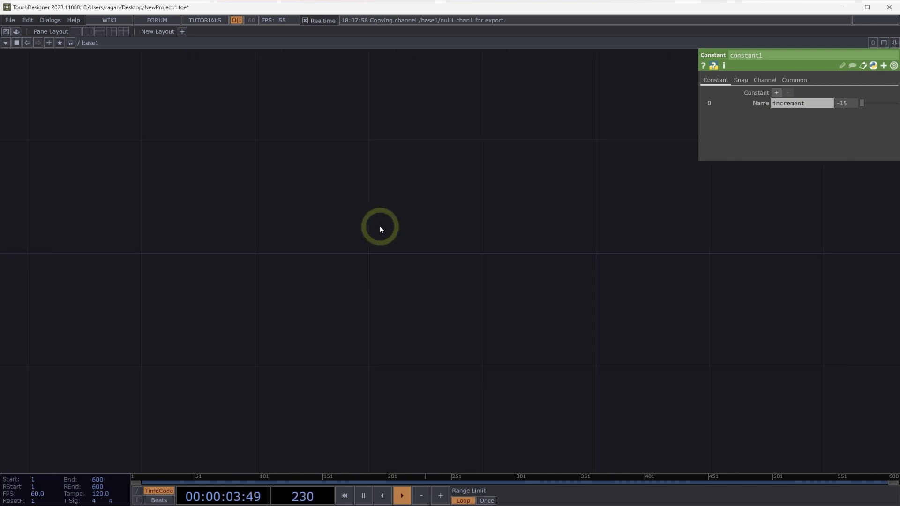
# Add a second LFO CHOP, lfo2, in empty space beside the network
pyautogui.press('Tab')
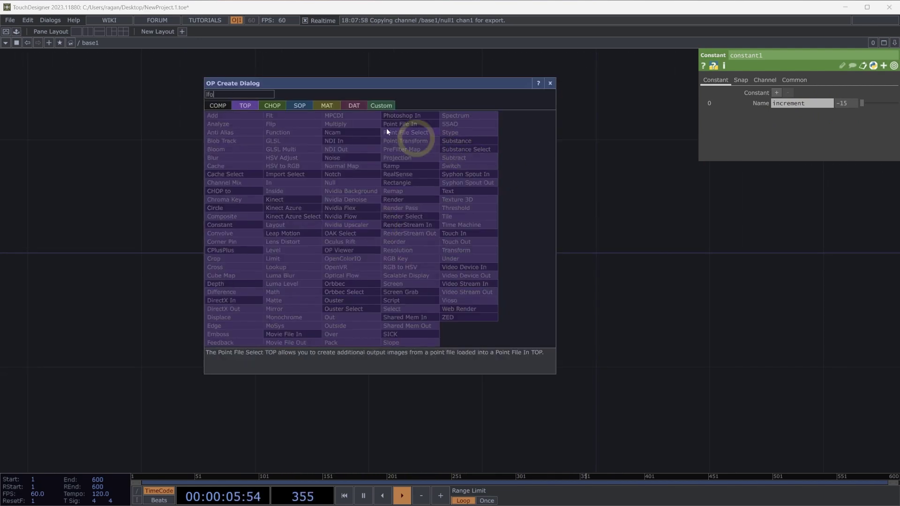
pyautogui.click(271, 105)
pyautogui.write('lfo')
pyautogui.click(344, 318)
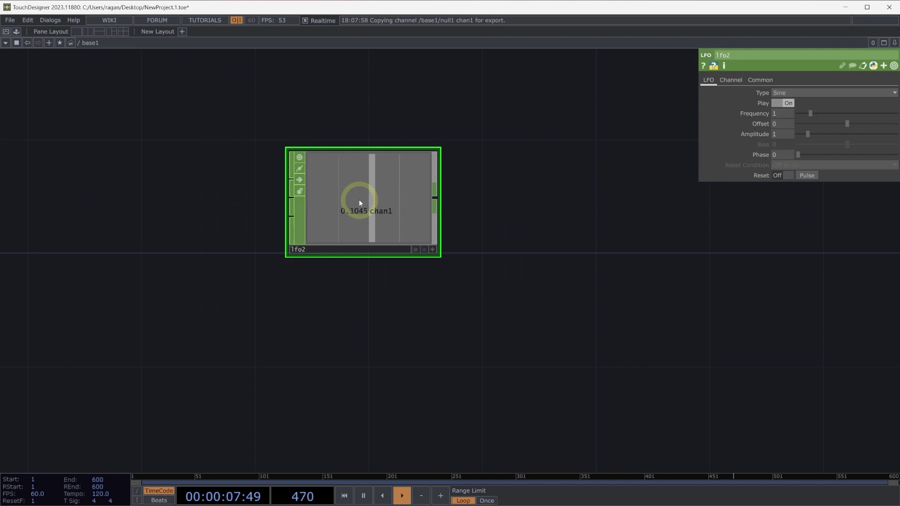
pyautogui.click(329, 202)
# Set lfo2 to a Square wave with Frequency 0.125 and Amplitude 0.5
pyautogui.click(783, 93)
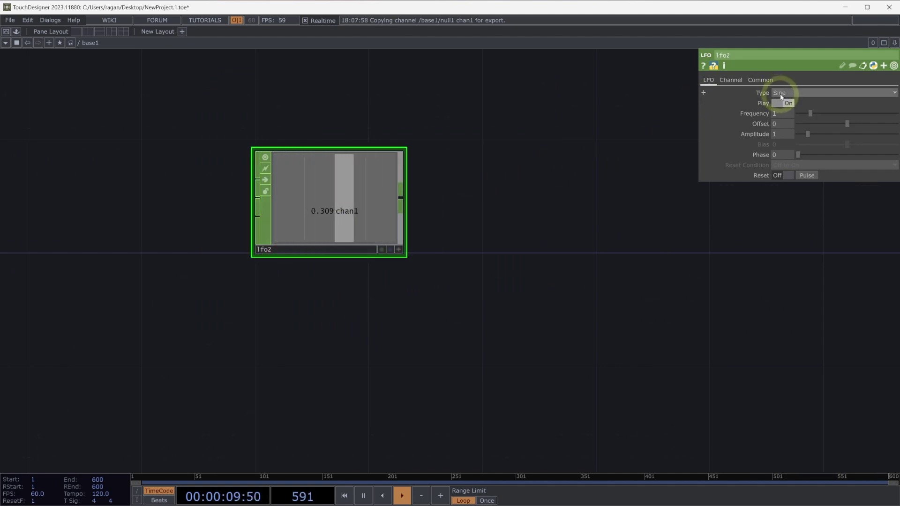
pyautogui.click(785, 114)
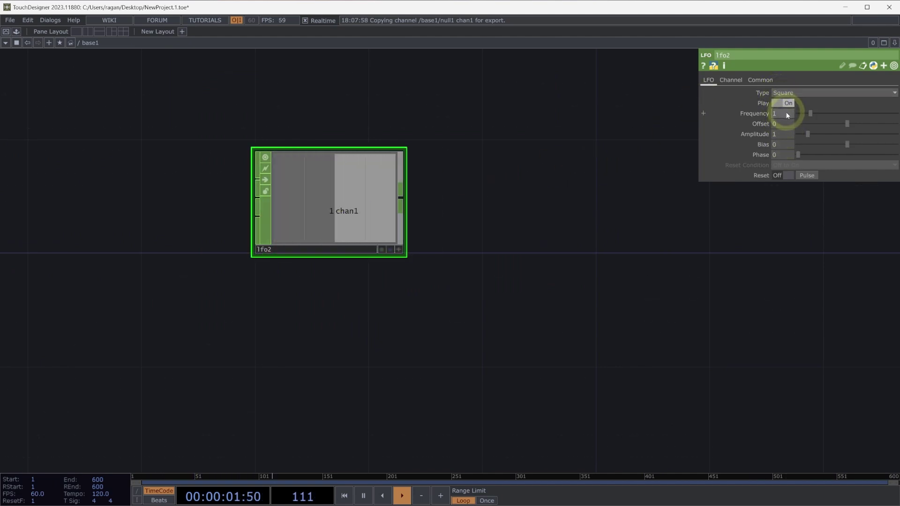
pyautogui.click(748, 144)
pyautogui.write('0.125')
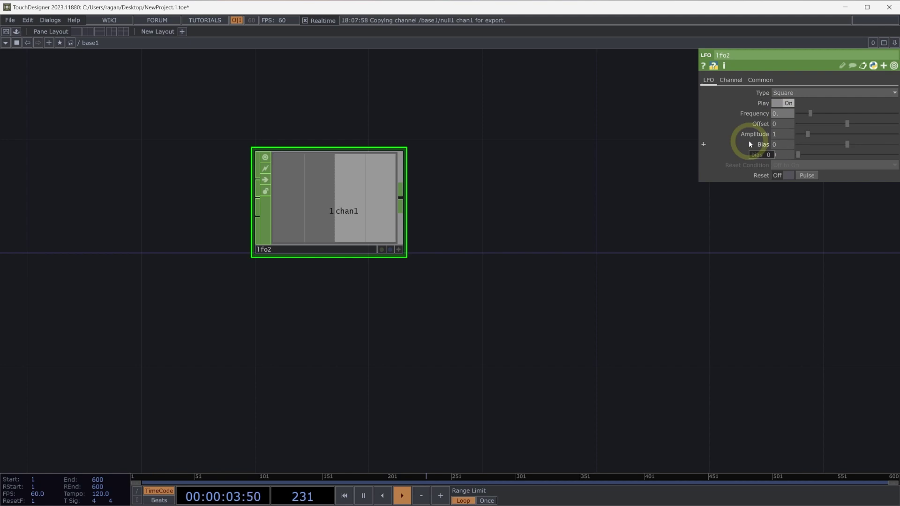
pyautogui.press('Return')
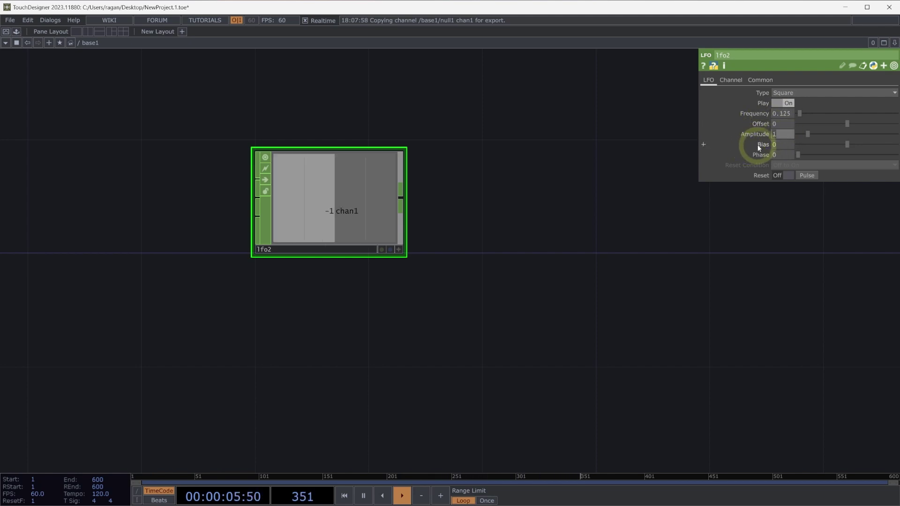
pyautogui.write('0.5')
pyautogui.press('Return')
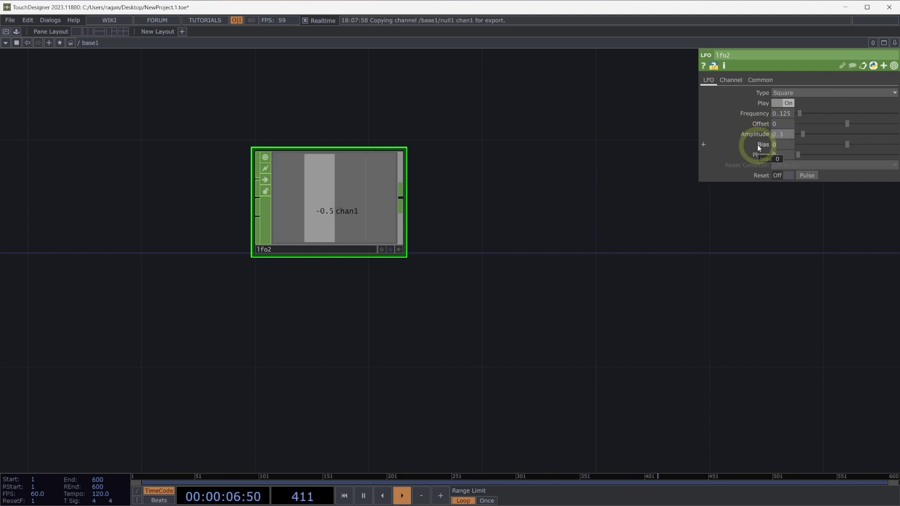
pyautogui.click(401, 197)
# Attach a Null, null2, to lfo2 and add a Trail CHOP above it
pyautogui.write('nul')
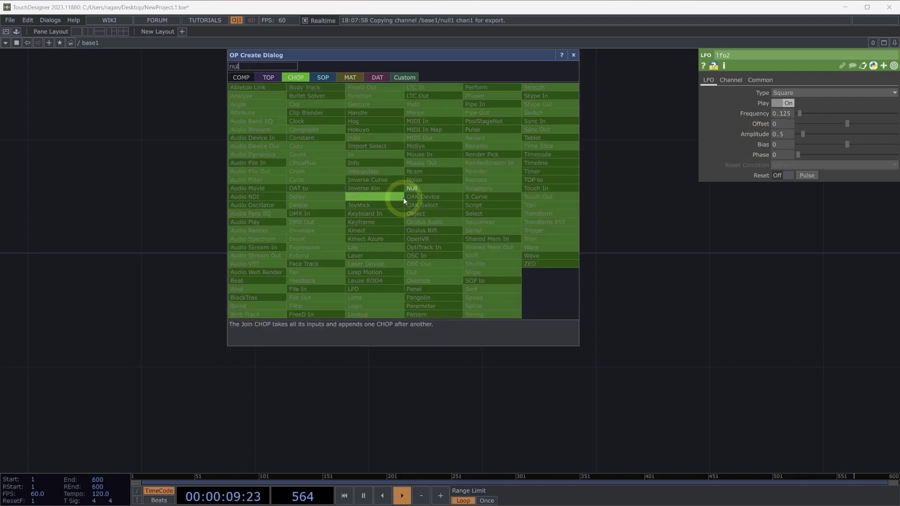
pyautogui.click(429, 187)
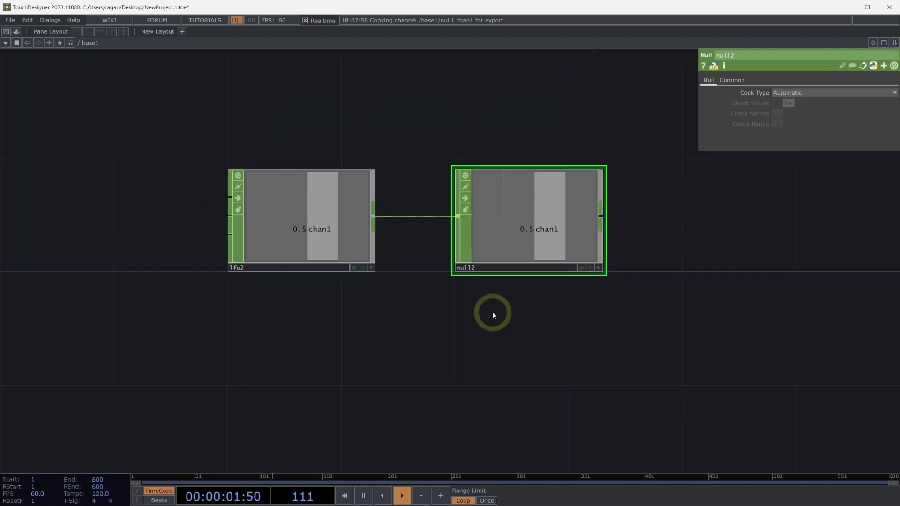
pyautogui.press('Tab')
pyautogui.write('tra')
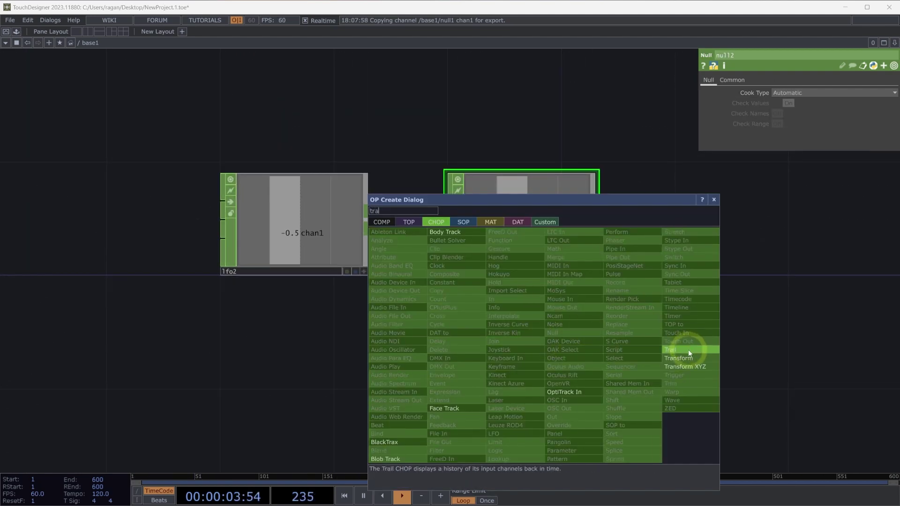
pyautogui.click(670, 350)
pyautogui.click(519, 109)
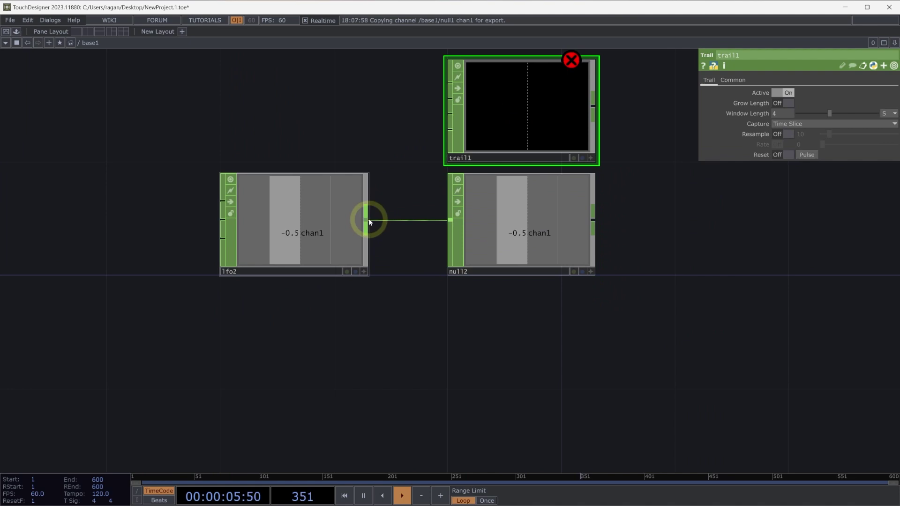
# Wire lfo2 into trail1's input and move lfo2 further left
pyautogui.moveTo(367, 219); pyautogui.dragTo(449, 84)
pyautogui.moveTo(274, 217); pyautogui.dragTo(161, 218)
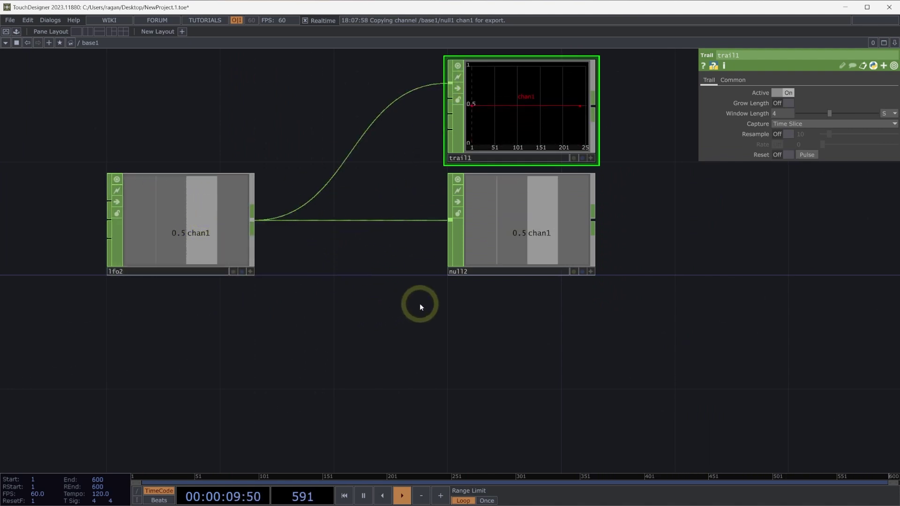
pyautogui.press('Tab')
# Add a Rectangle TOP, rectangle1, beneath null2 and enter 0.25 for its width
pyautogui.write('rec')
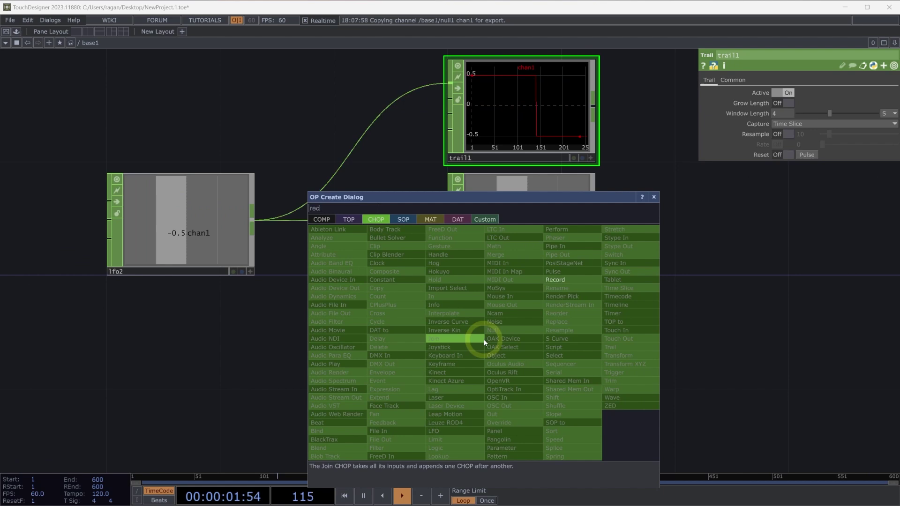
pyautogui.click(350, 219)
pyautogui.write('t')
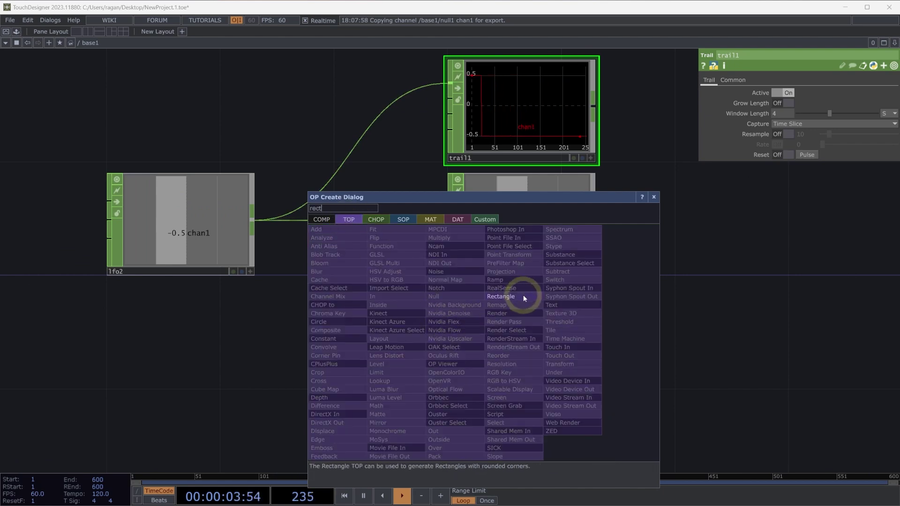
pyautogui.click(523, 297)
pyautogui.click(514, 359)
pyautogui.moveTo(516, 360); pyautogui.dragTo(539, 350)
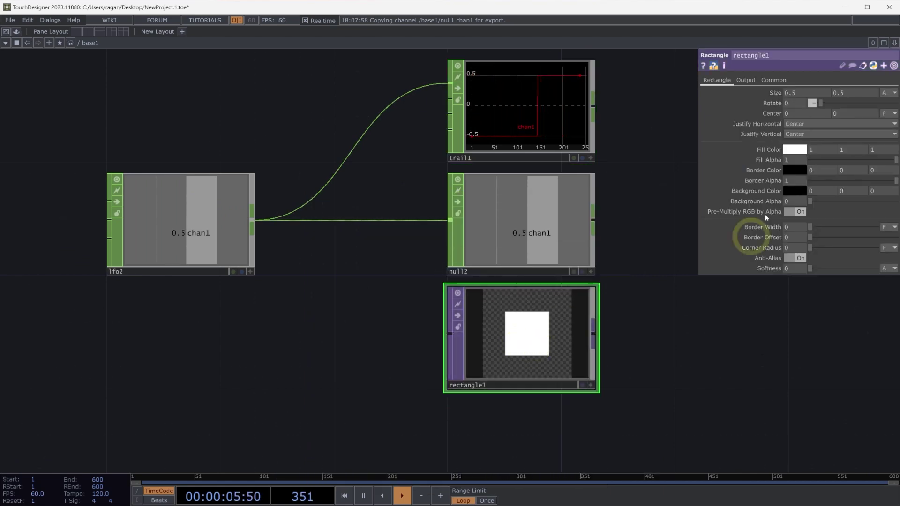
pyautogui.write('0.25')
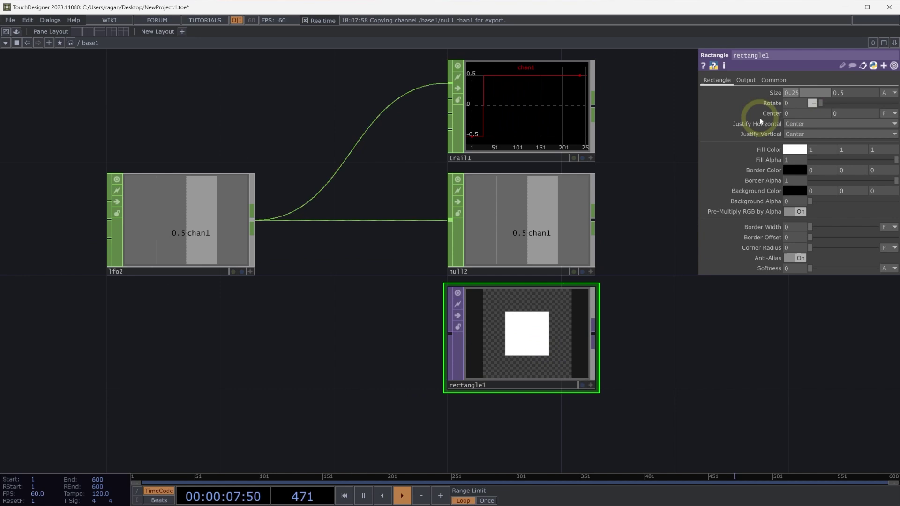
pyautogui.press('Return')
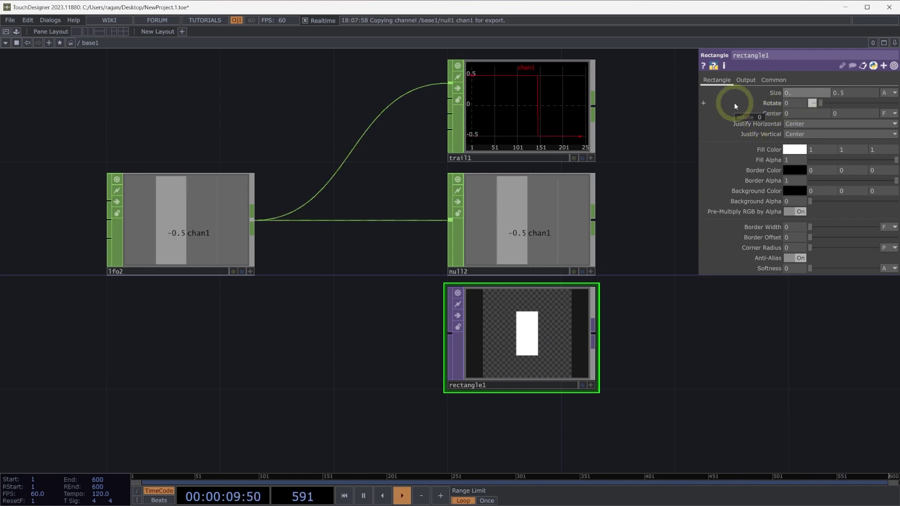
# Link rectangle1's Center X to null2's chan1 as a CHOP reference
pyautogui.moveTo(546, 243); pyautogui.dragTo(812, 104)
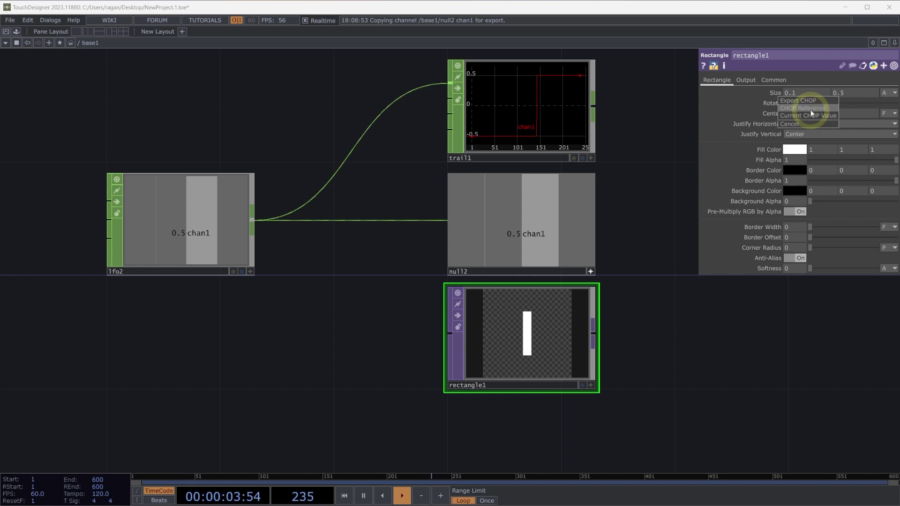
pyautogui.click(812, 108)
pyautogui.click(774, 114)
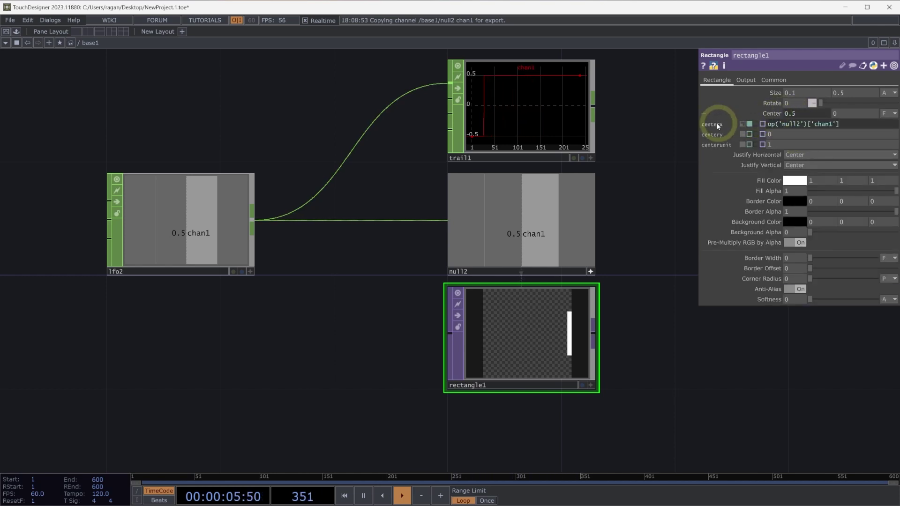
pyautogui.click(771, 114)
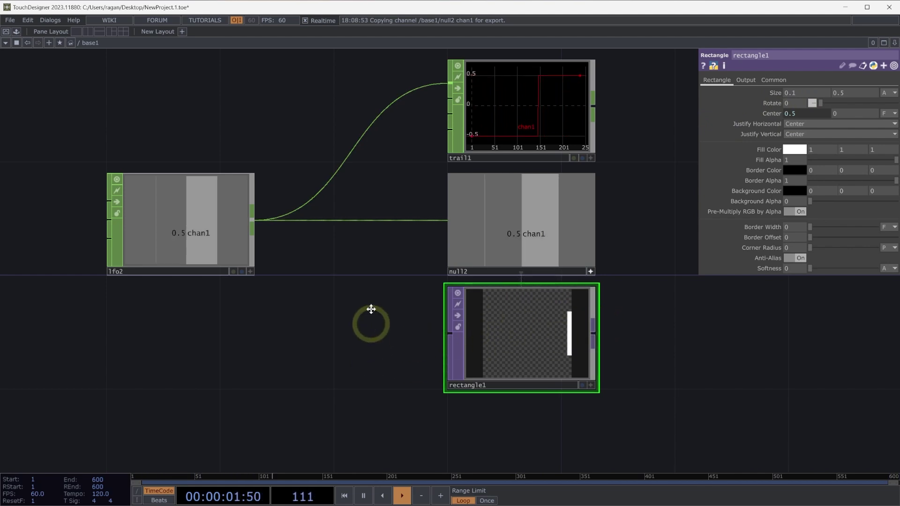
# Move rectangle1 below null2, then shift trail1, null2 and rectangle1 right to make room
pyautogui.moveTo(371, 309); pyautogui.dragTo(368, 246)
pyautogui.moveTo(518, 245); pyautogui.dragTo(522, 360)
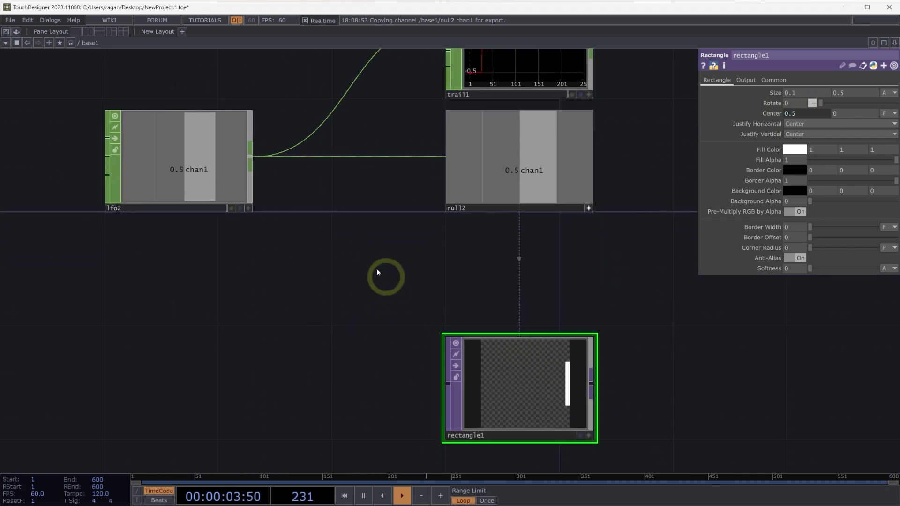
pyautogui.scroll(-2, 376, 271)
pyautogui.click(528, 242)
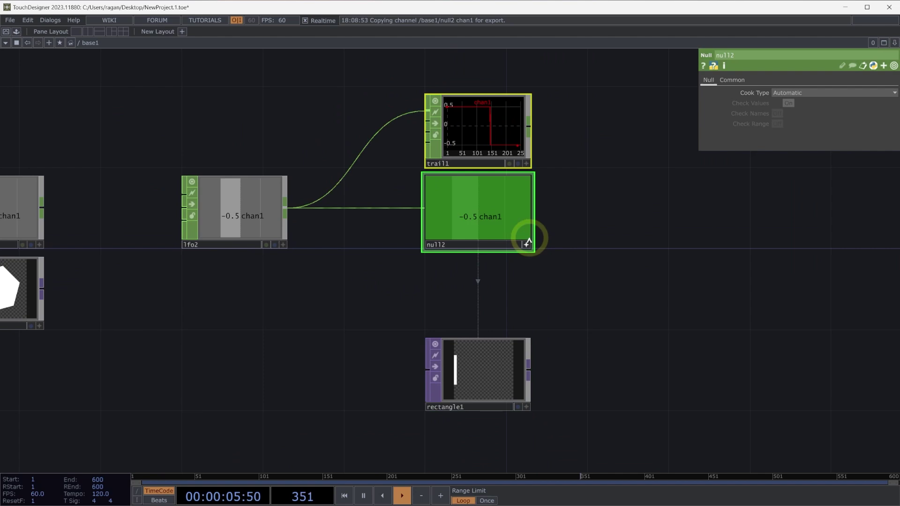
pyautogui.moveTo(591, 114); pyautogui.dragTo(464, 424)
pyautogui.moveTo(479, 390); pyautogui.dragTo(640, 389)
# Add a Filter CHOP, filter1, to the network near lfo2
pyautogui.press('Tab')
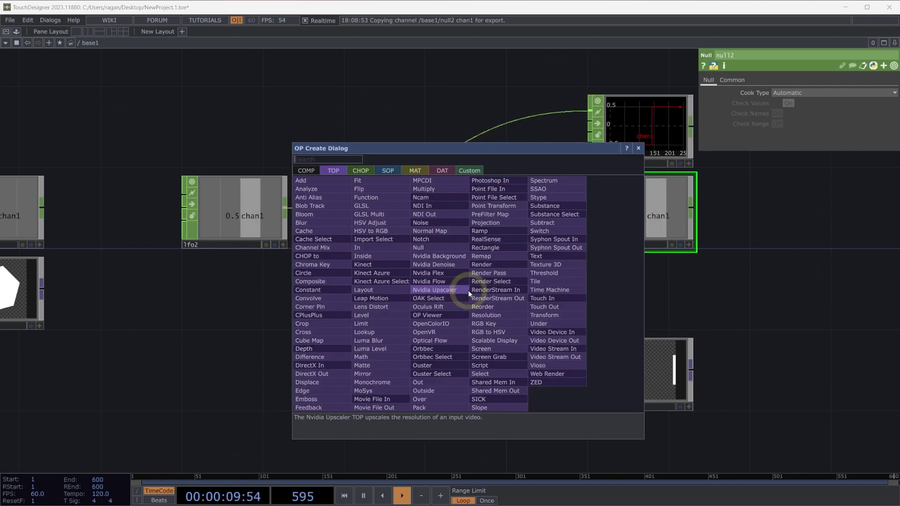
pyautogui.write('fil')
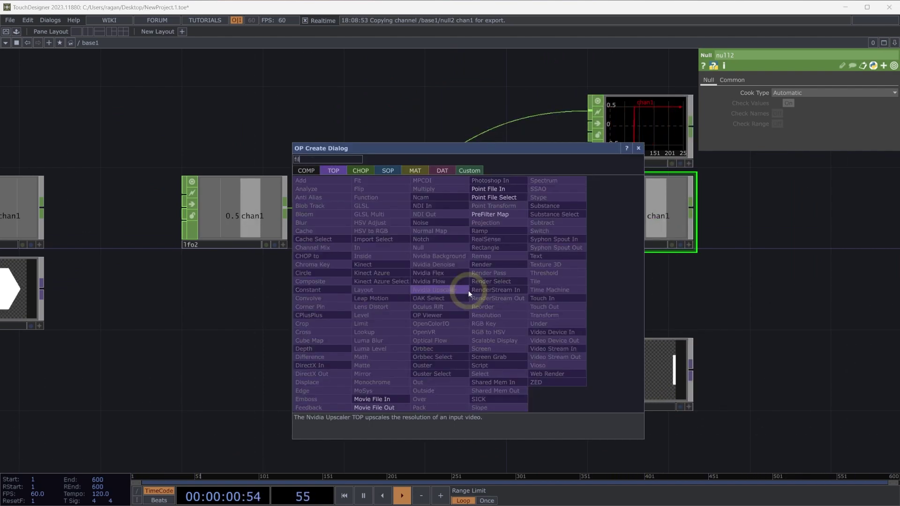
pyautogui.click(360, 169)
pyautogui.click(373, 397)
pyautogui.click(444, 309)
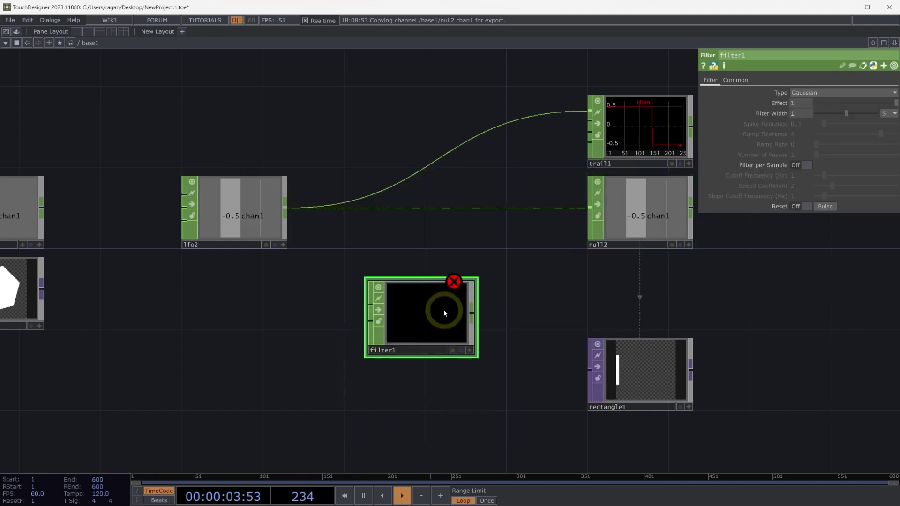
pyautogui.moveTo(443, 310); pyautogui.dragTo(492, 288)
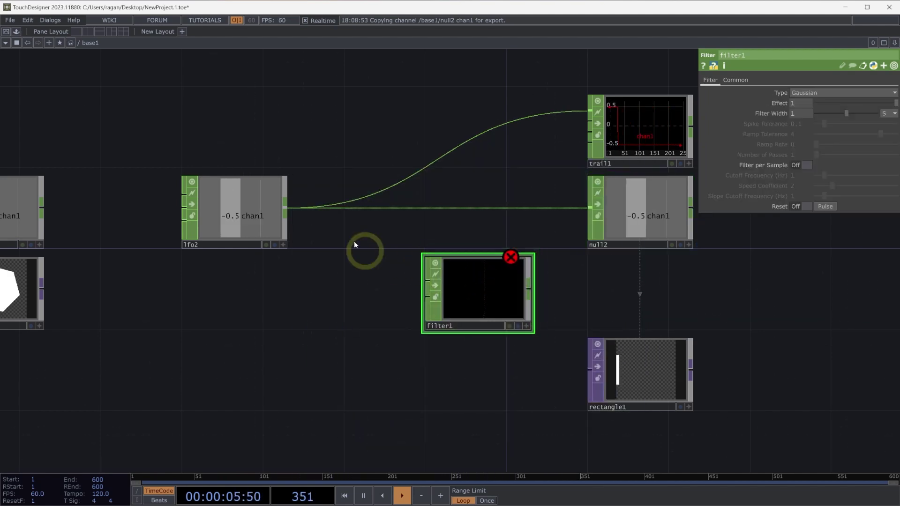
# Wire lfo2 into filter1, and filter1 into trail1 as chan2 and into null2
pyautogui.moveTo(287, 208); pyautogui.dragTo(428, 288)
pyautogui.moveTo(556, 293); pyautogui.dragTo(528, 302)
pyautogui.moveTo(459, 298); pyautogui.dragTo(523, 136)
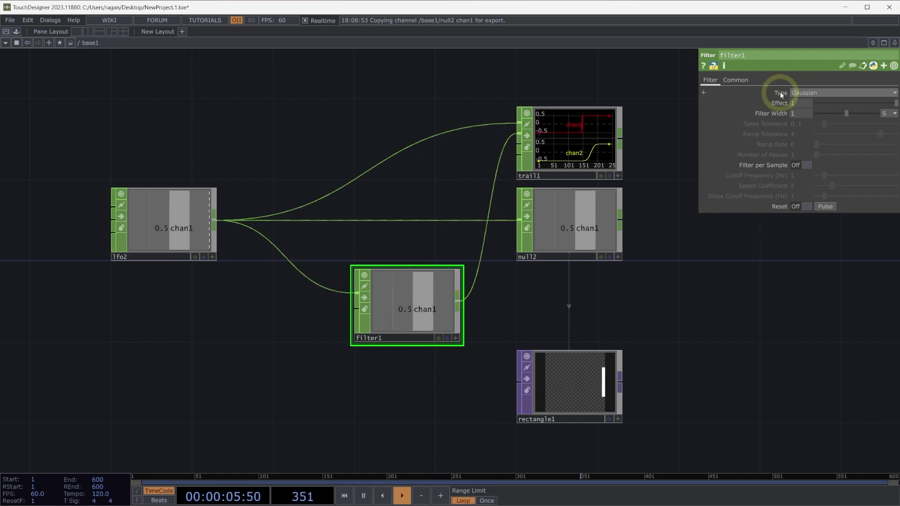
pyautogui.moveTo(461, 305); pyautogui.dragTo(520, 217)
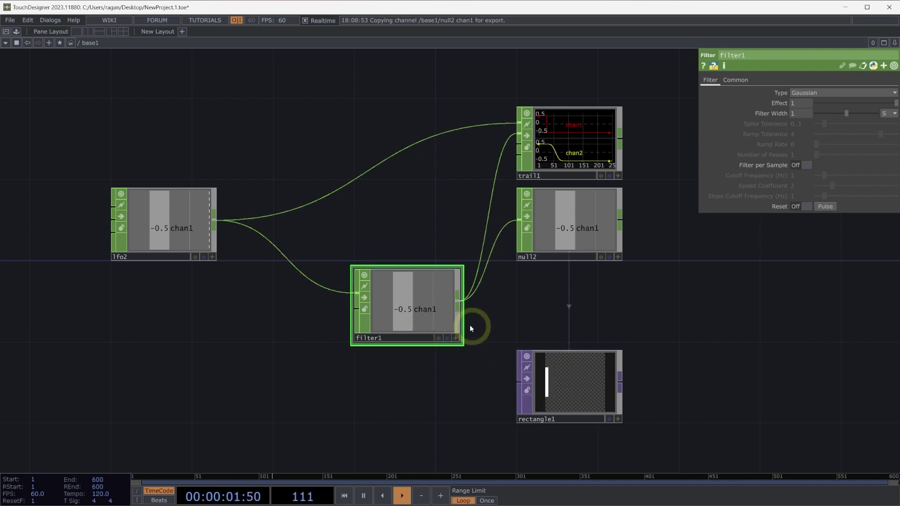
pyautogui.moveTo(412, 311); pyautogui.dragTo(406, 226)
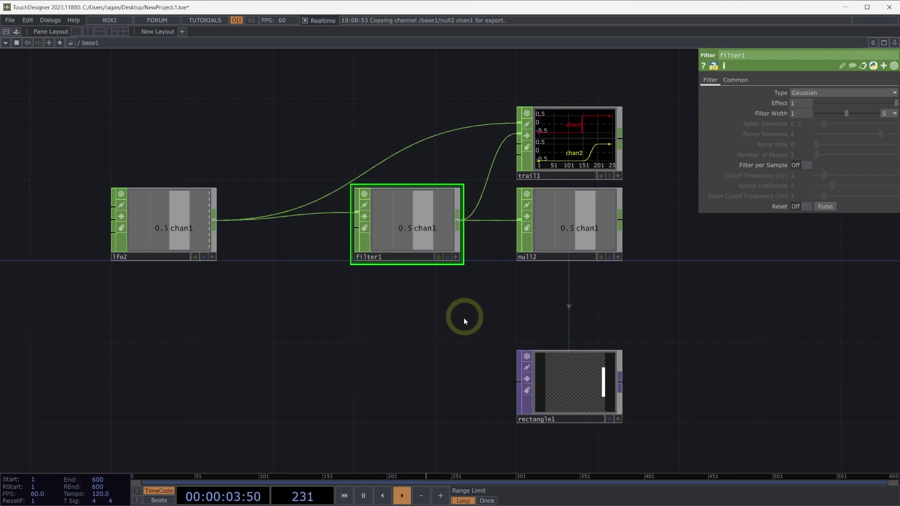
pyautogui.moveTo(462, 317); pyautogui.dragTo(438, 275)
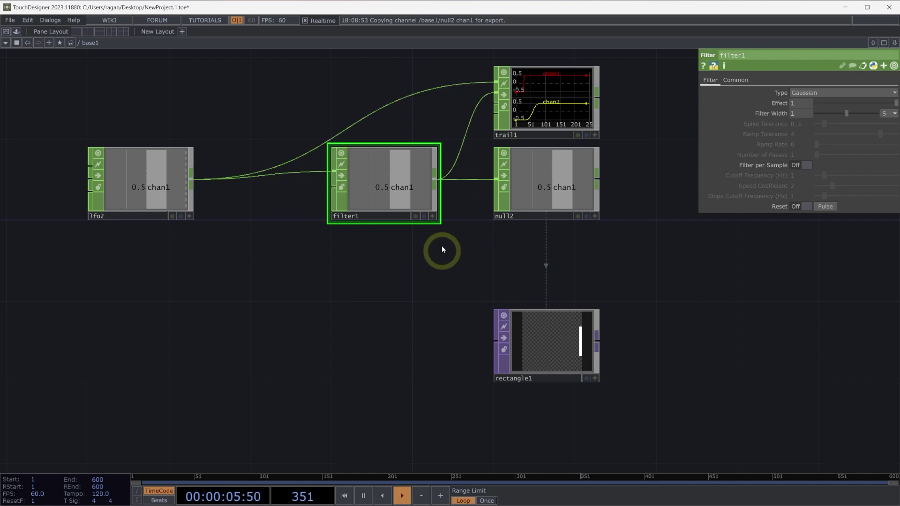
# Copy and paste null2 and rectangle1 to create null3 and rectangle2
pyautogui.moveTo(645, 195); pyautogui.dragTo(642, 235)
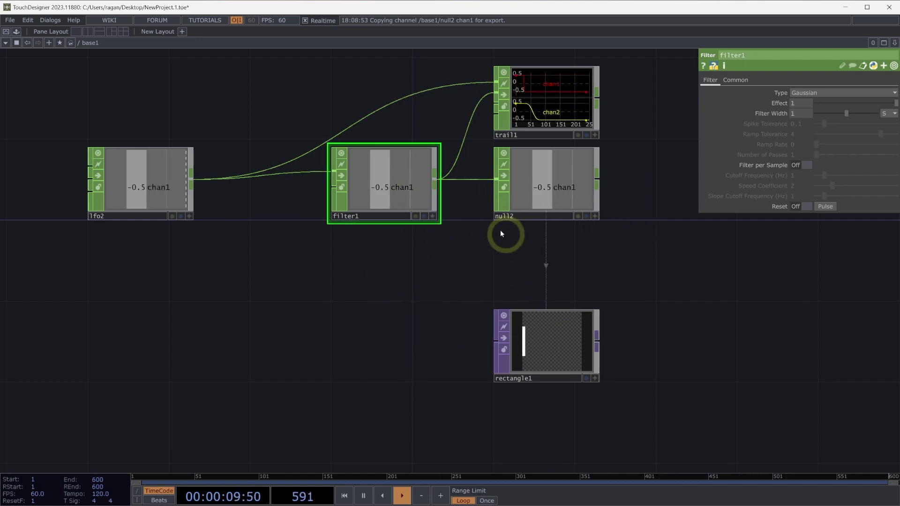
pyautogui.moveTo(671, 185); pyautogui.dragTo(540, 351)
pyautogui.hotkey('ctrl', 'c')
pyautogui.hotkey('ctrl', 'v')
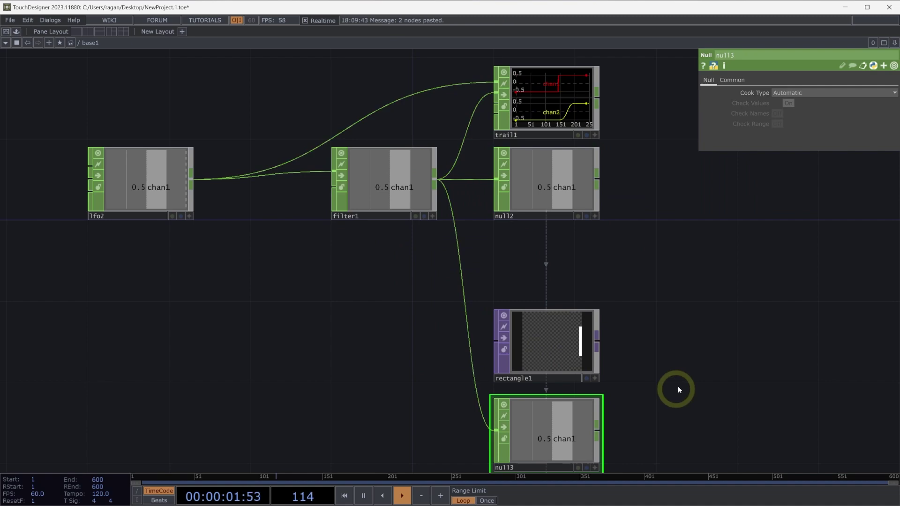
# Arrange null3 and rectangle2 in a second row beneath null2 and rectangle1
pyautogui.moveTo(677, 387); pyautogui.dragTo(683, 319)
pyautogui.moveTo(535, 274); pyautogui.dragTo(722, 192)
pyautogui.moveTo(543, 357); pyautogui.dragTo(543, 276)
pyautogui.click(696, 243)
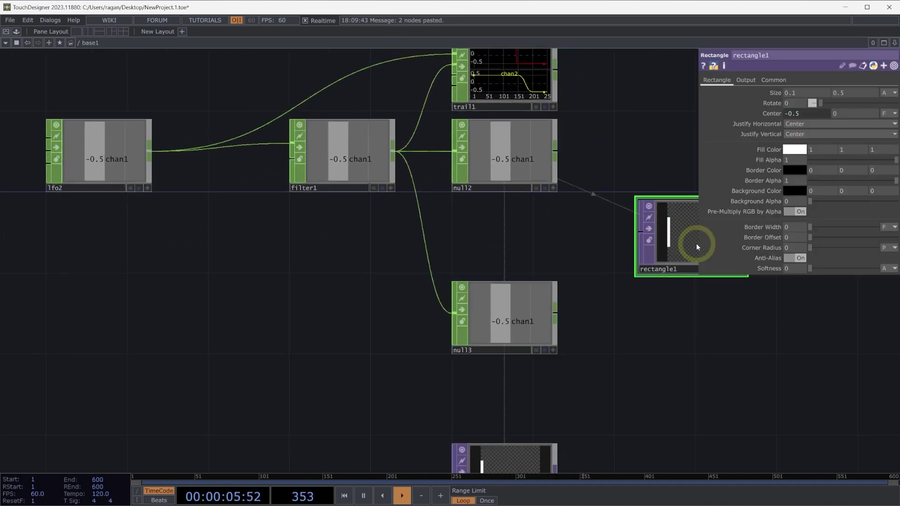
pyautogui.moveTo(695, 243); pyautogui.dragTo(675, 160)
pyautogui.scroll(-2, 600, 286)
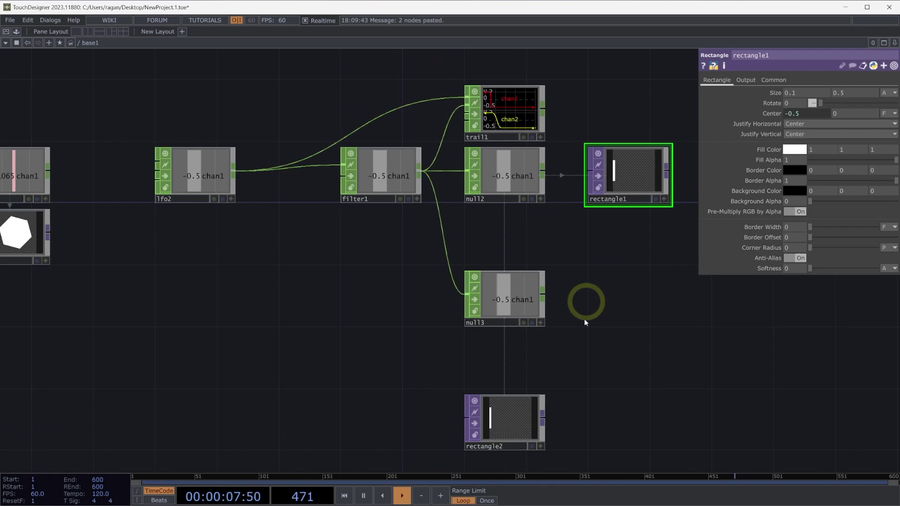
pyautogui.scroll(-1, 585, 320)
pyautogui.moveTo(514, 444); pyautogui.dragTo(594, 258)
pyautogui.moveTo(506, 351); pyautogui.dragTo(482, 409)
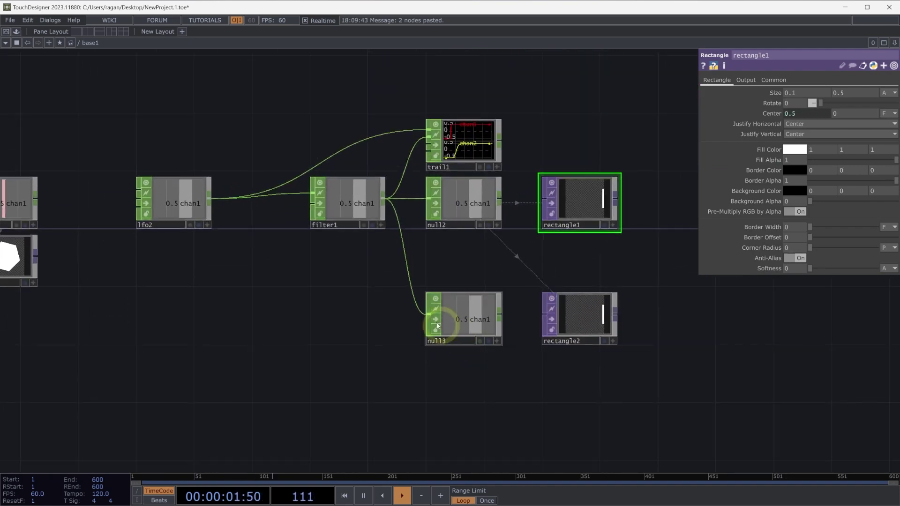
pyautogui.scroll(2, 363, 318)
# Add a Lag CHOP, lag1, fed from lfo2's output
pyautogui.press('Tab')
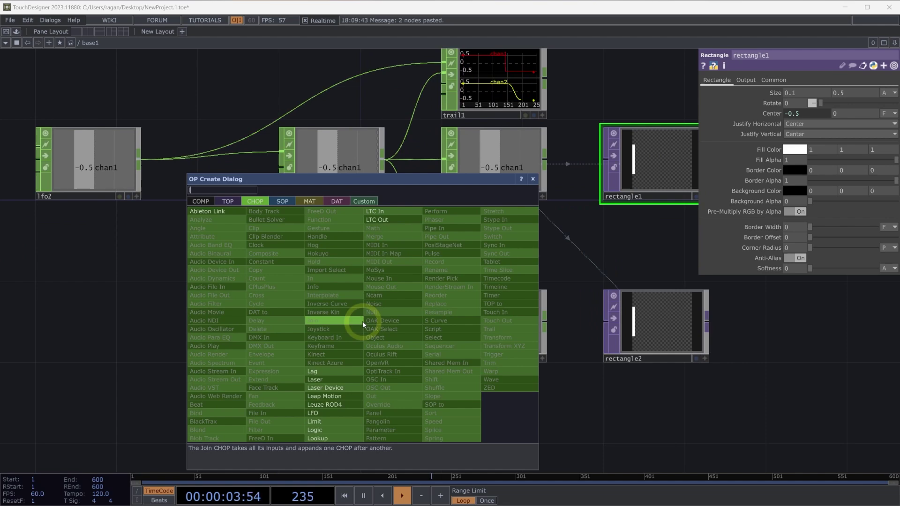
pyautogui.write('kla')
pyautogui.write('g')
pyautogui.press('BackSpace')
pyautogui.press('BackSpace')
pyautogui.press('BackSpace')
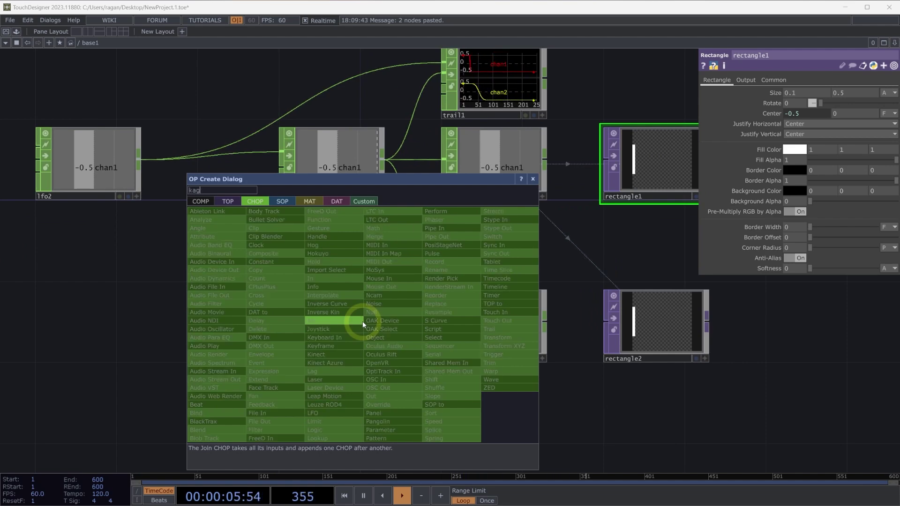
pyautogui.press('BackSpace')
pyautogui.write('lag')
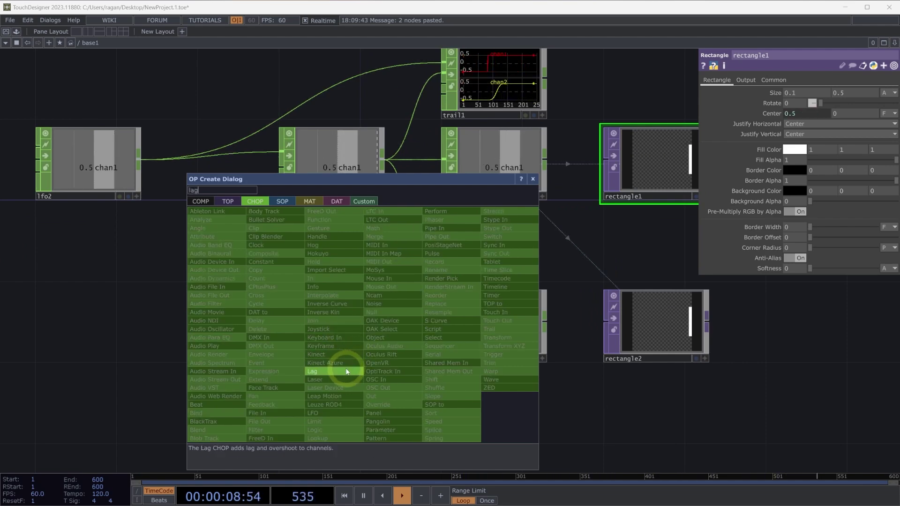
pyautogui.click(347, 371)
pyautogui.click(313, 327)
pyautogui.moveTo(139, 160); pyautogui.dragTo(273, 312)
pyautogui.moveTo(342, 331); pyautogui.dragTo(443, 322)
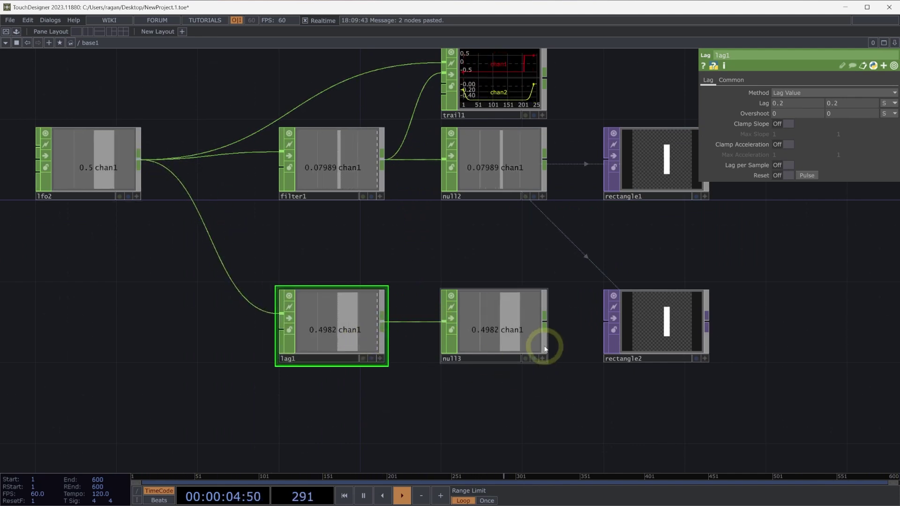
# Feed lag1 into null3 and link rectangle2's Center X to null3's chan1
pyautogui.click(516, 333)
pyautogui.click(542, 359)
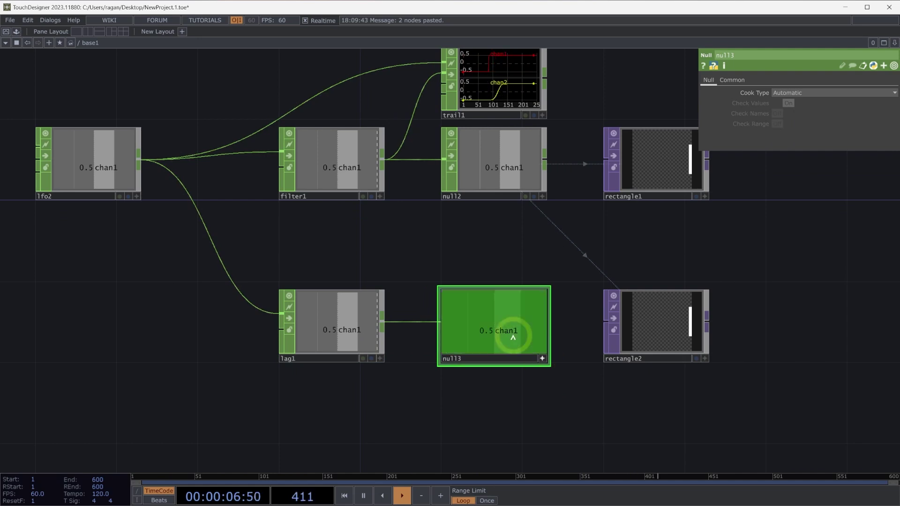
pyautogui.moveTo(512, 335); pyautogui.dragTo(796, 113)
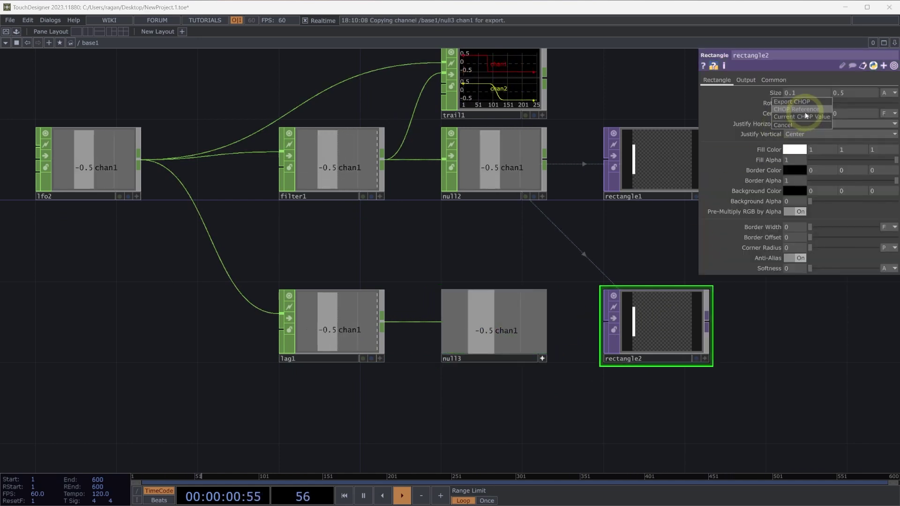
pyautogui.click(803, 111)
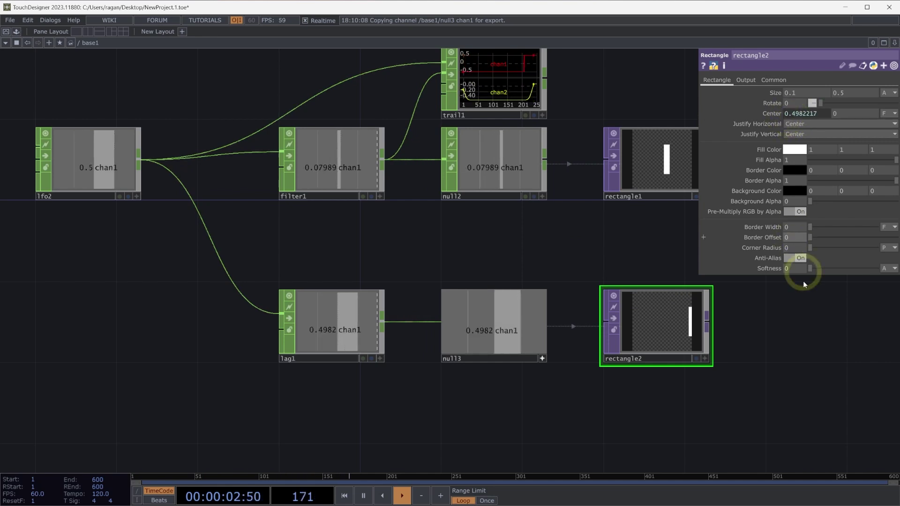
pyautogui.moveTo(803, 280); pyautogui.dragTo(767, 332)
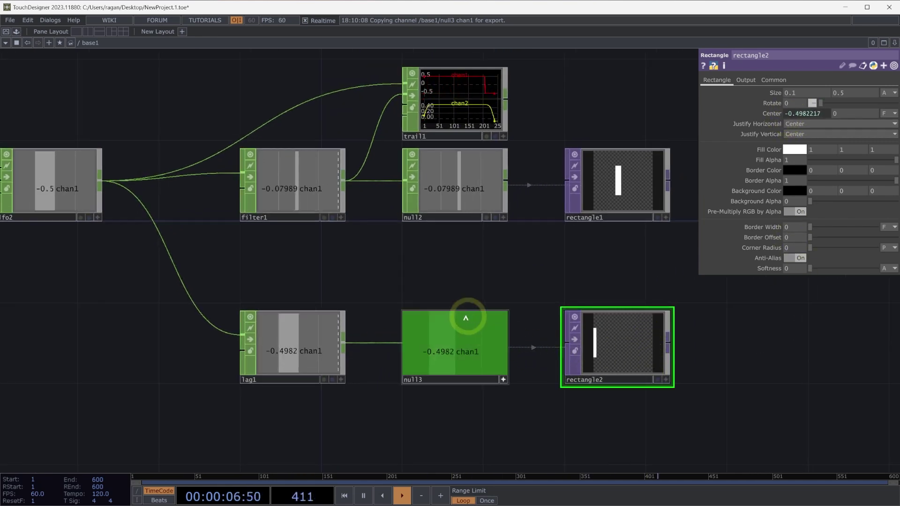
# Connect lag1 into trail1 as a third input, chan3
pyautogui.moveTo(345, 348); pyautogui.dragTo(400, 115)
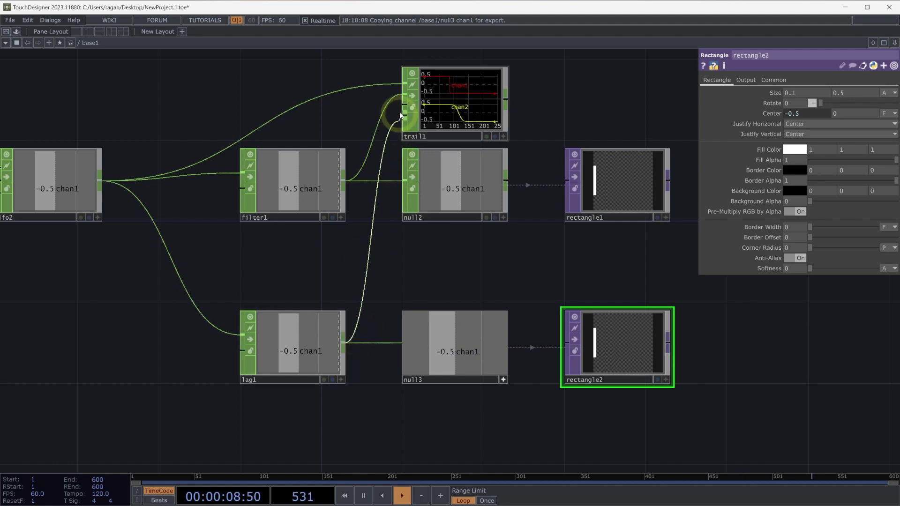
pyautogui.scroll(3, 443, 85)
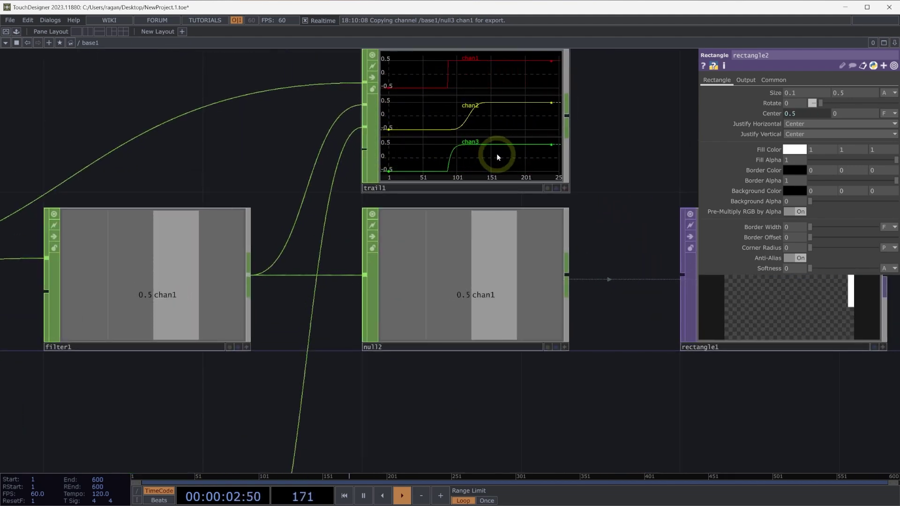
pyautogui.scroll(-3, 498, 236)
pyautogui.scroll(-1, 513, 257)
pyautogui.moveTo(530, 291); pyautogui.dragTo(533, 254)
# Turn off null3's viewer-active flag
pyautogui.click(535, 405)
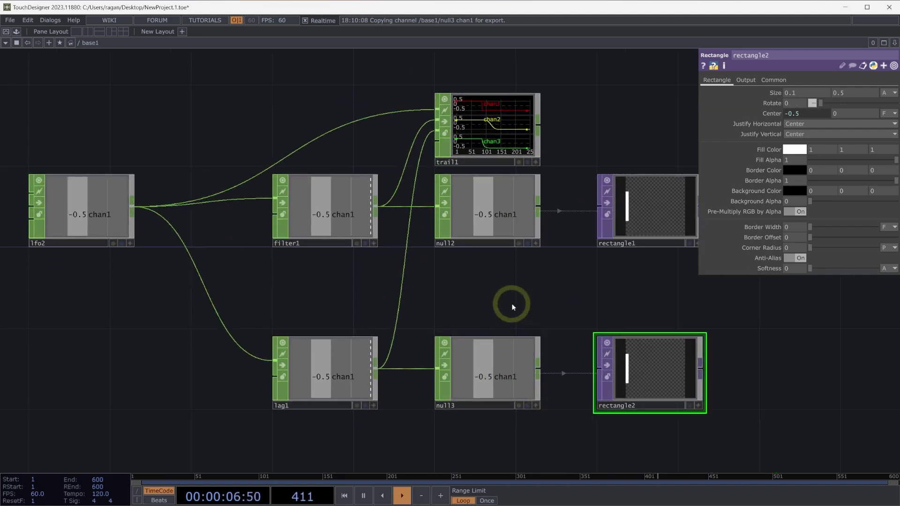
pyautogui.moveTo(446, 259); pyautogui.dragTo(467, 257)
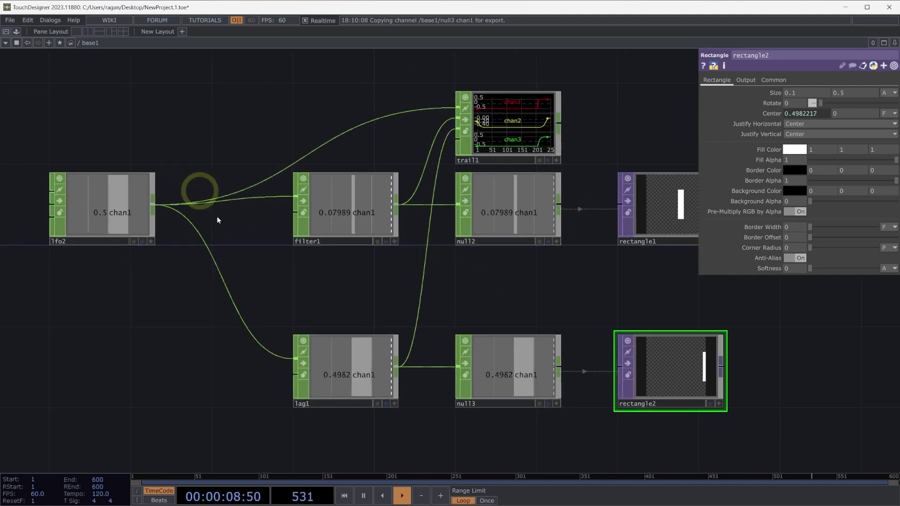
pyautogui.moveTo(424, 301); pyautogui.dragTo(374, 299)
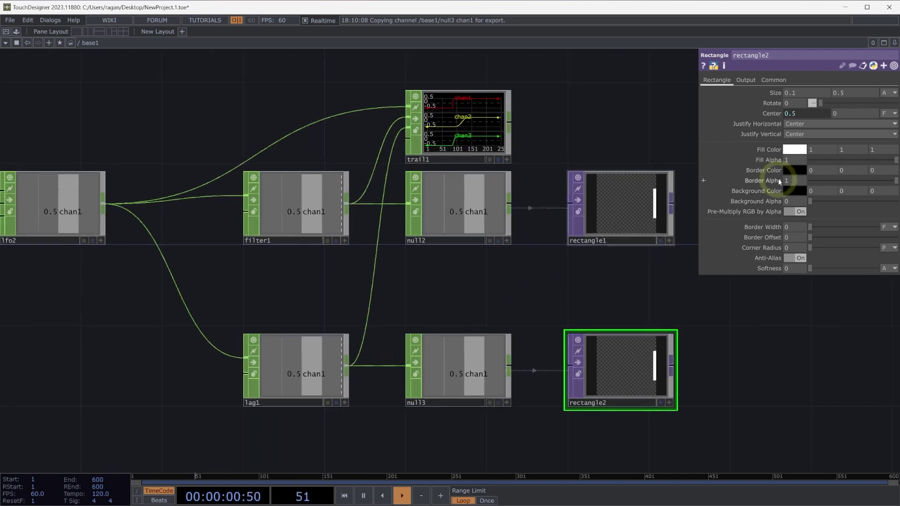